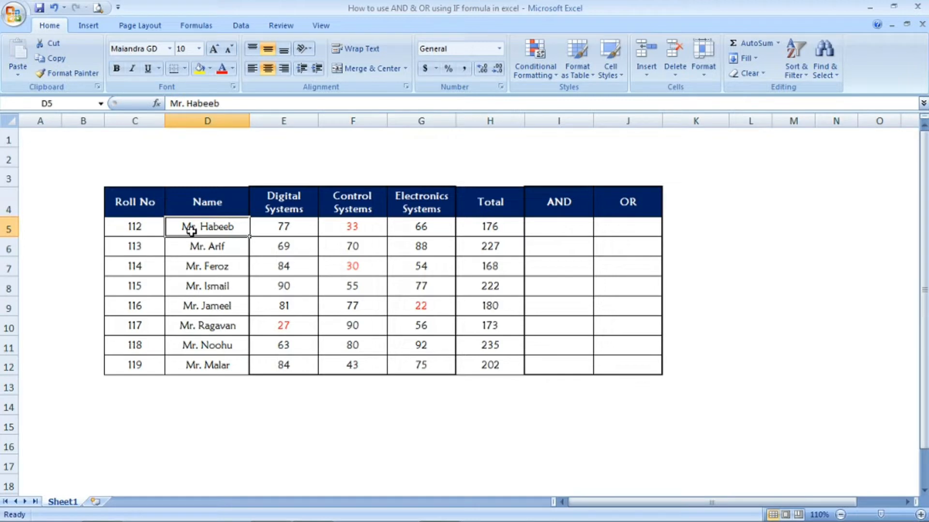
Examine the three subject mark columns, the student names and the total formula in the first student's row
{"action": "left_click", "coordinate": [290, 204]}
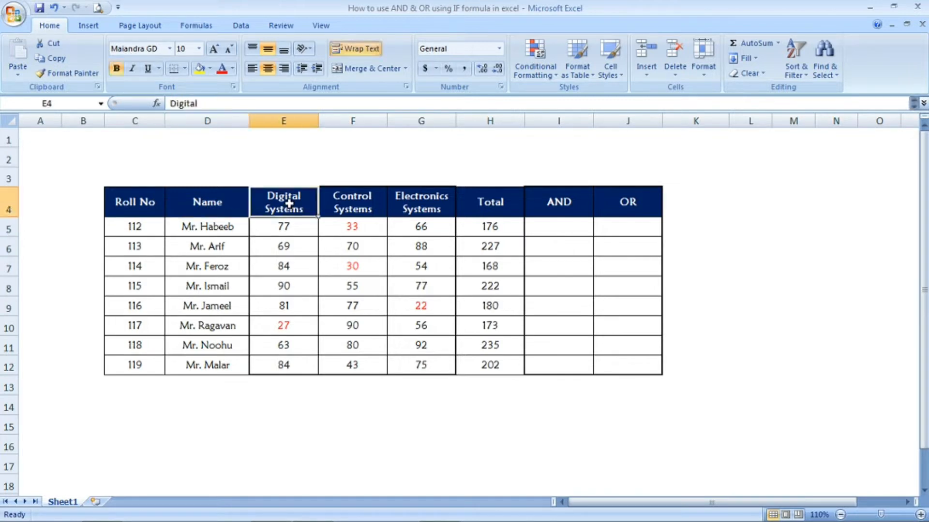
{"action": "left_click", "coordinate": [360, 208]}
{"action": "left_click", "coordinate": [426, 206]}
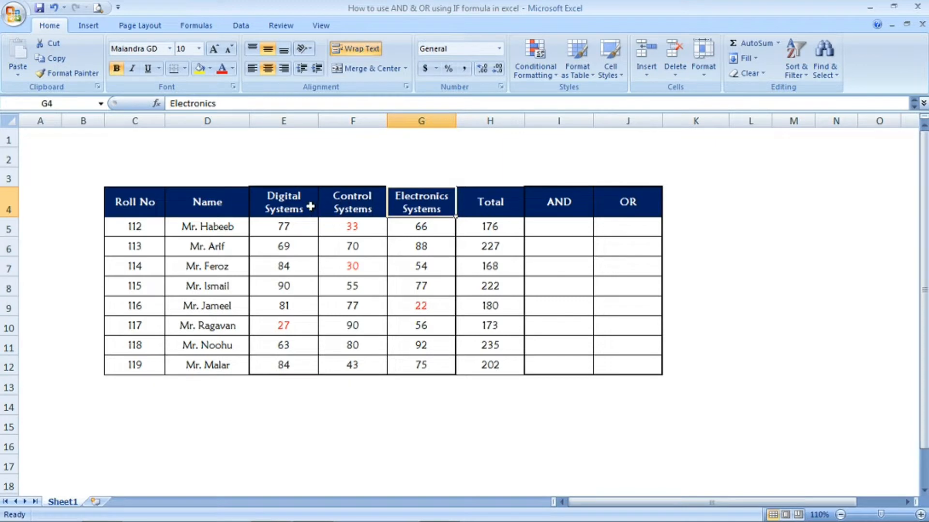
{"action": "left_click_drag", "start_coordinate": [301, 205], "coordinate": [430, 368]}
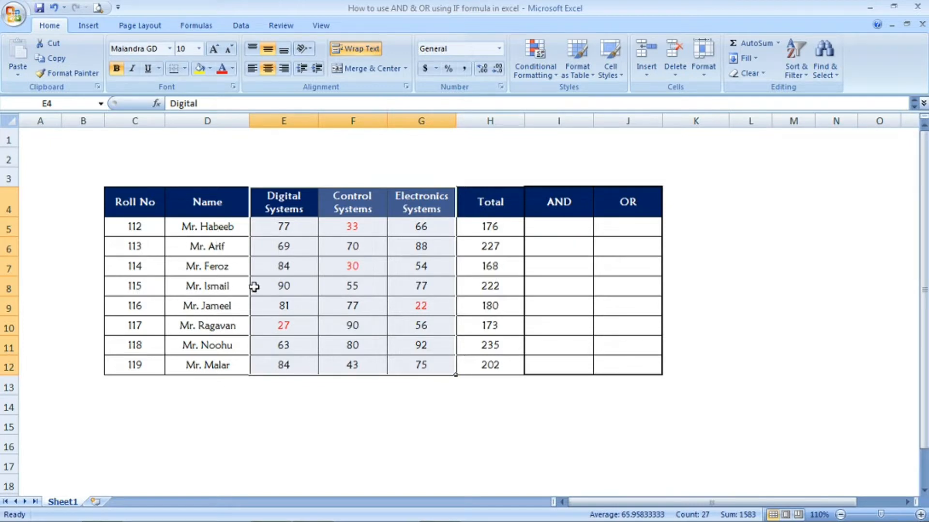
{"action": "left_click", "coordinate": [208, 270]}
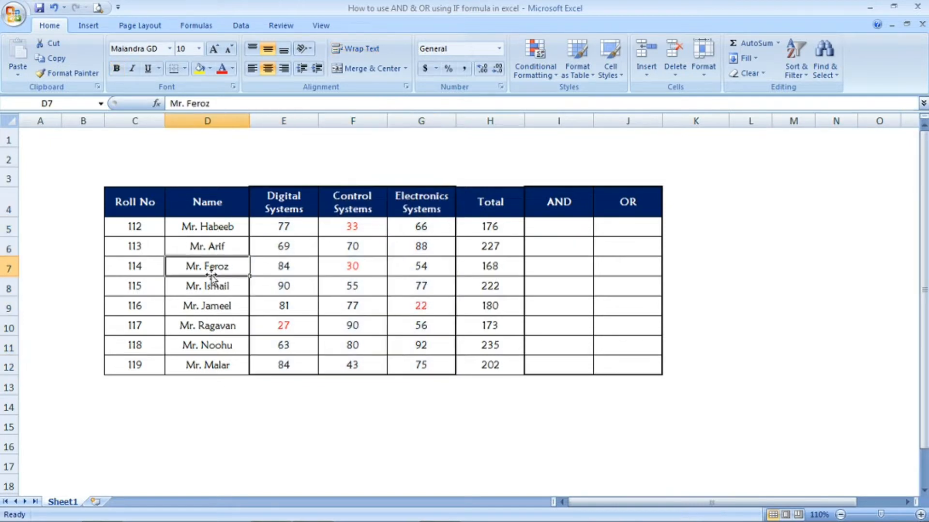
{"action": "left_click", "coordinate": [511, 230]}
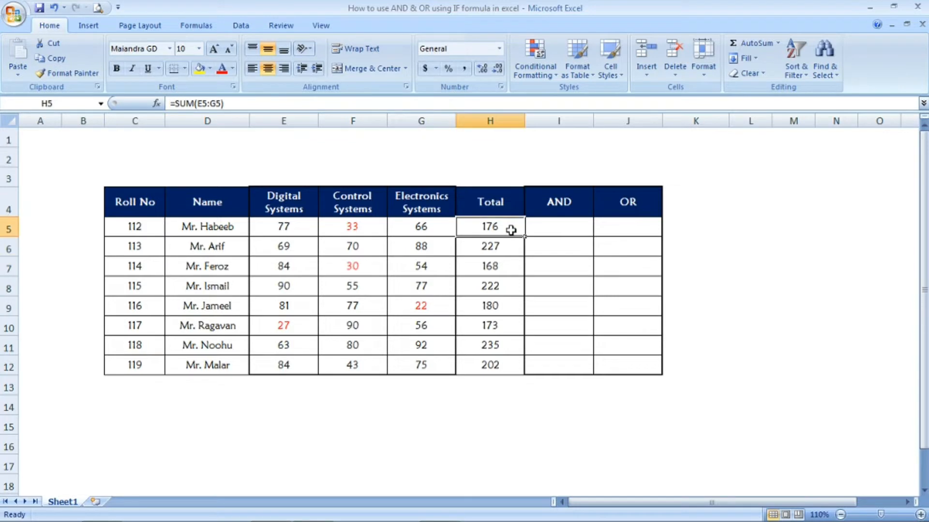
{"action": "left_click_drag", "start_coordinate": [305, 231], "coordinate": [411, 230]}
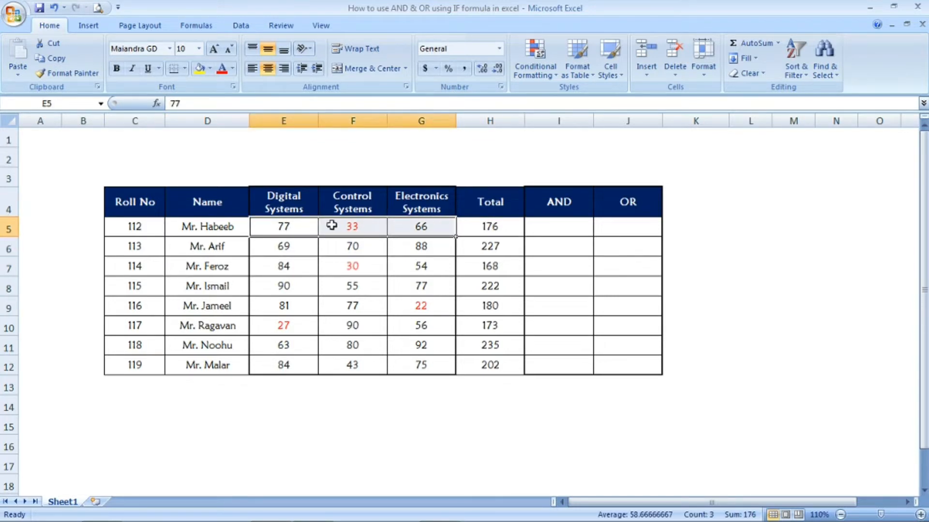
{"action": "left_click", "coordinate": [489, 227]}
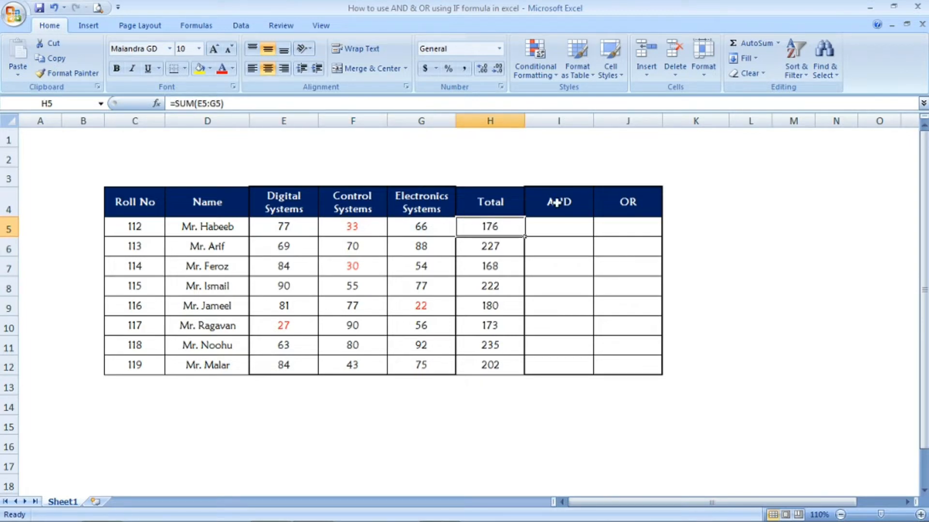
Start an IF formula in cell I5 of the AND column with a nested AND whose first condition is E5>=35
{"action": "left_click", "coordinate": [569, 229]}
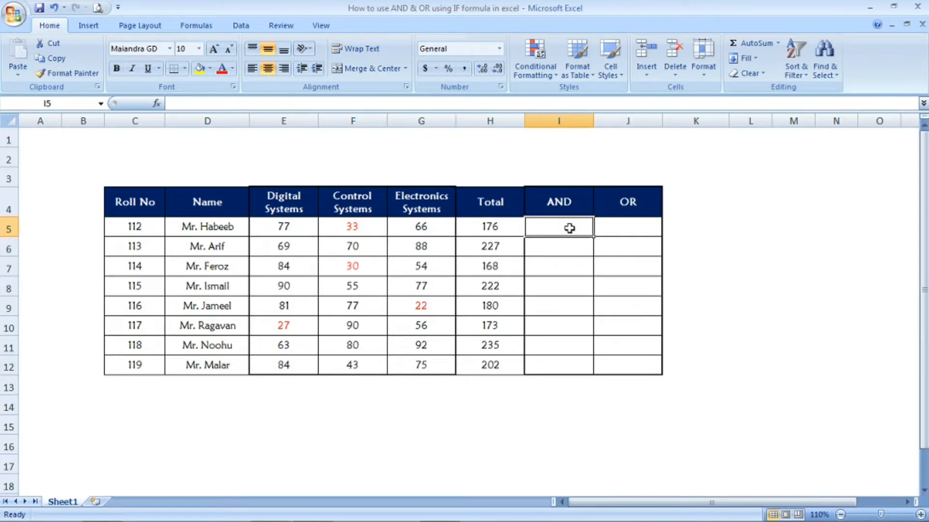
{"action": "left_click", "coordinate": [559, 201]}
{"action": "left_click", "coordinate": [571, 227]}
{"action": "type", "text": "=IF"}
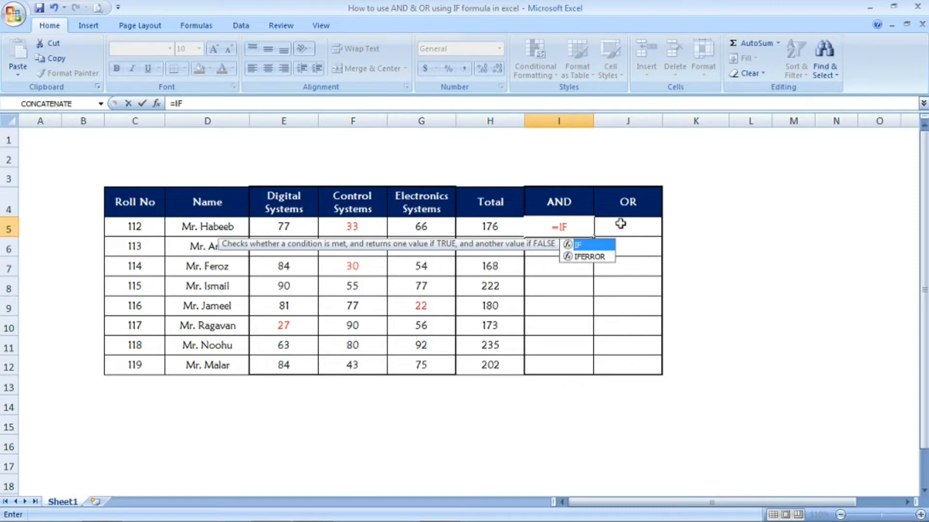
{"action": "type", "text": "("}
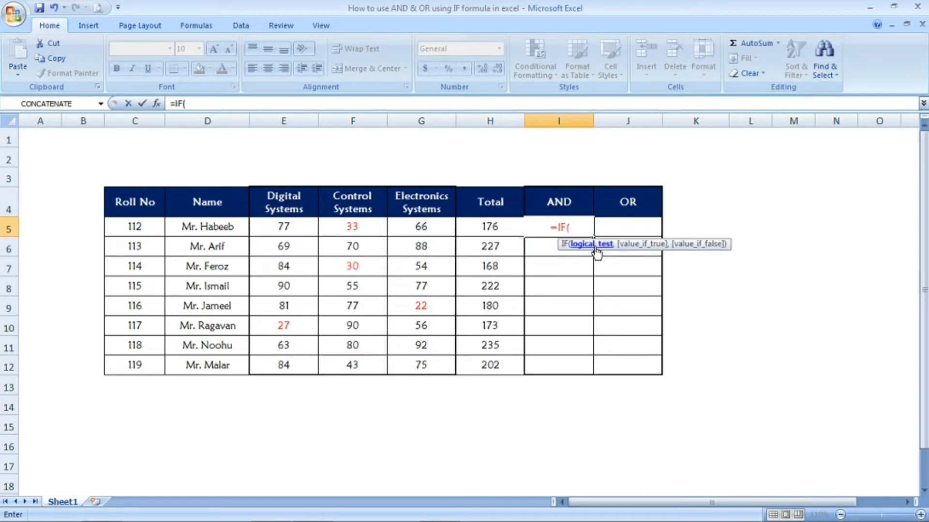
{"action": "type", "text": "AN"}
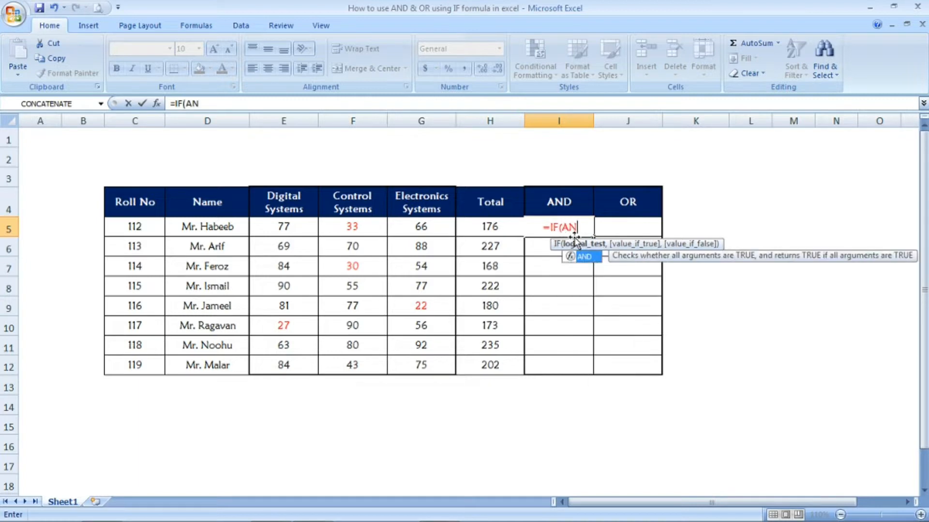
{"action": "type", "text": "D("}
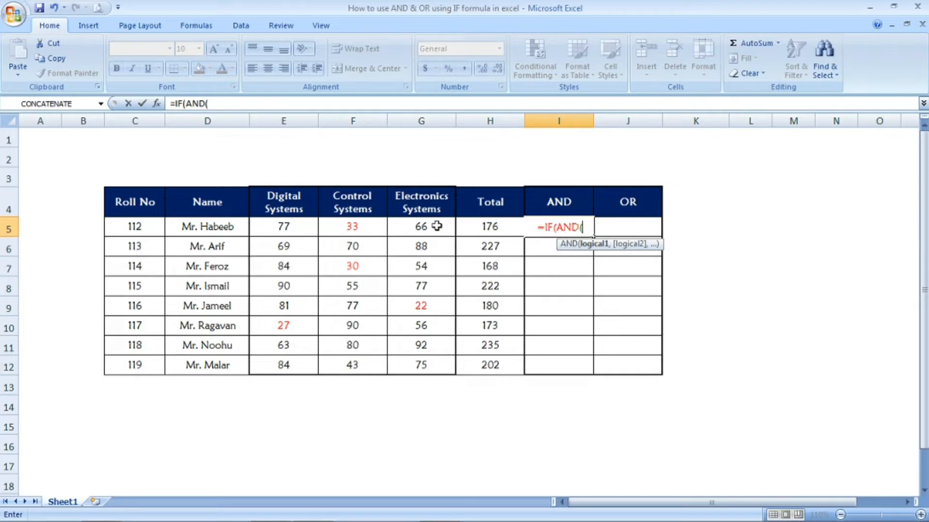
{"action": "left_click", "coordinate": [301, 227]}
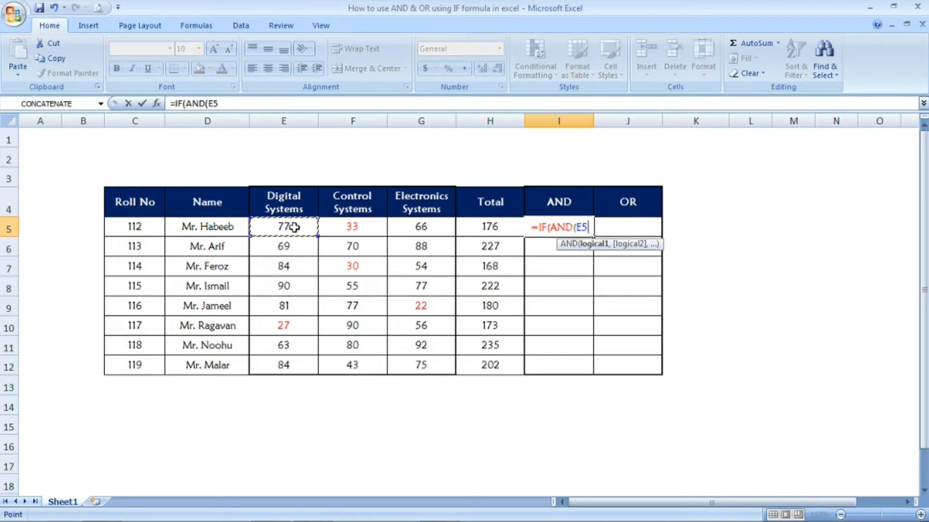
{"action": "type", "text": ">="}
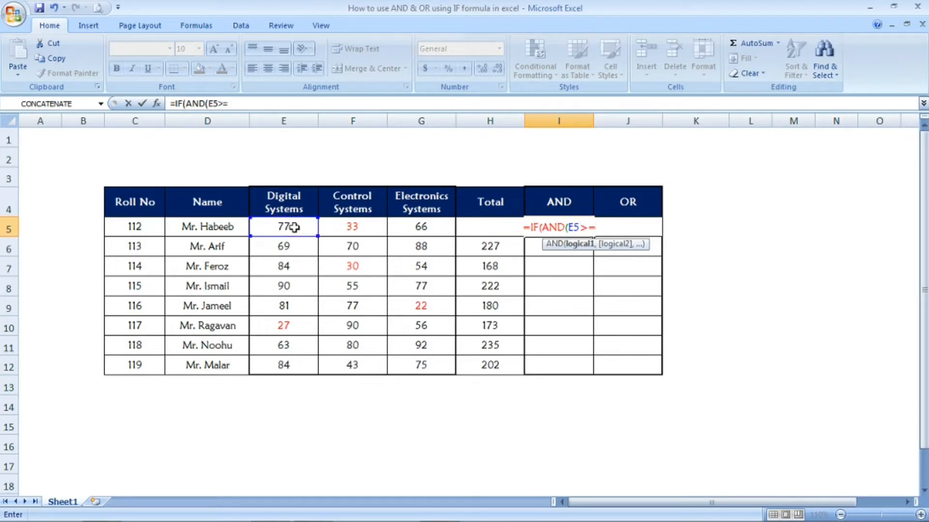
{"action": "type", "text": "35"}
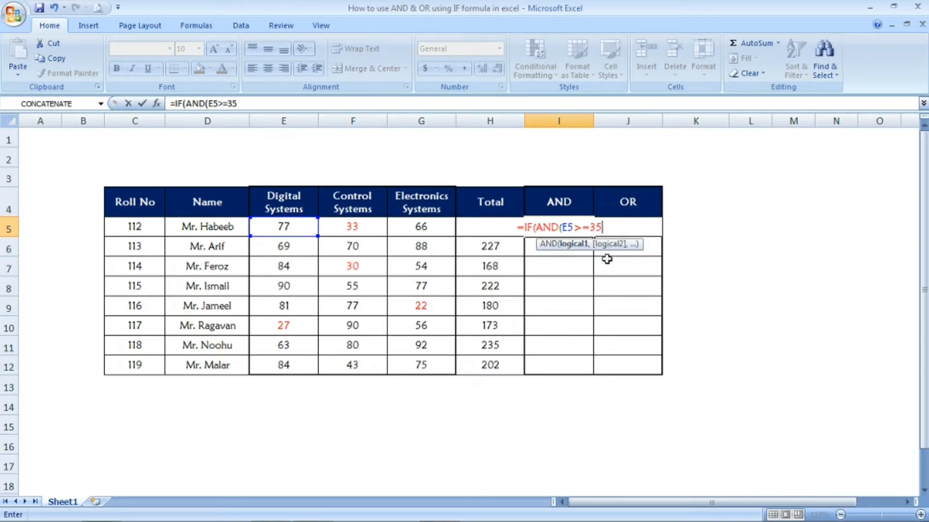
{"action": "type", "text": ","}
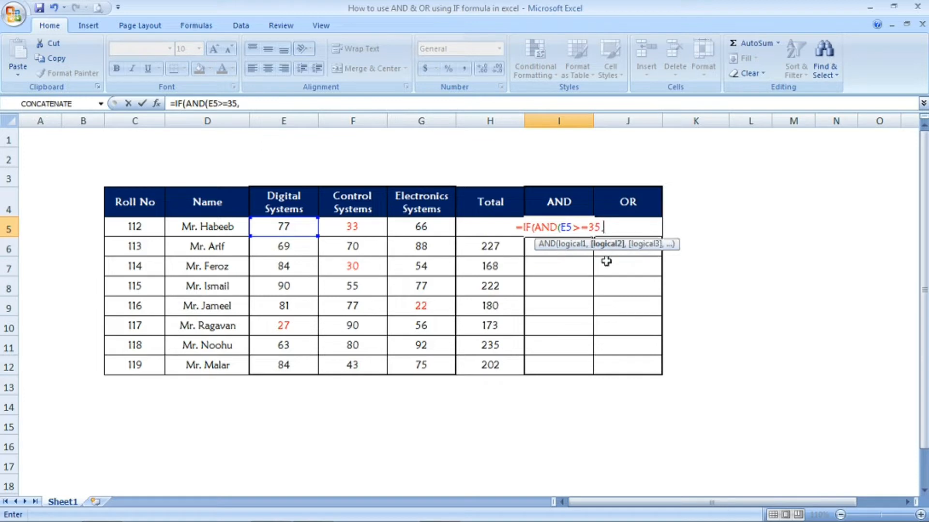
Add the conditions F5>=35 and G5>=35 to the AND test in I5 and close its parenthesis
{"action": "left_click", "coordinate": [368, 226]}
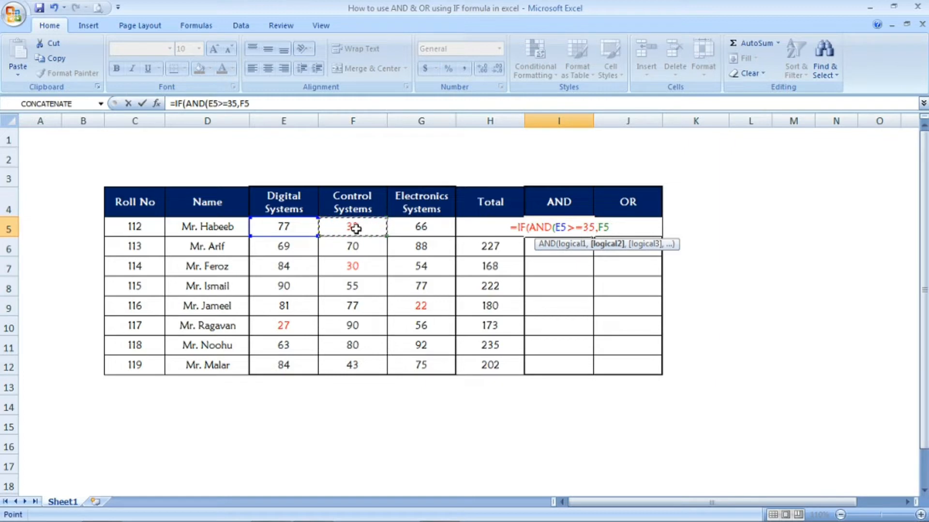
{"action": "type", "text": ">=35"}
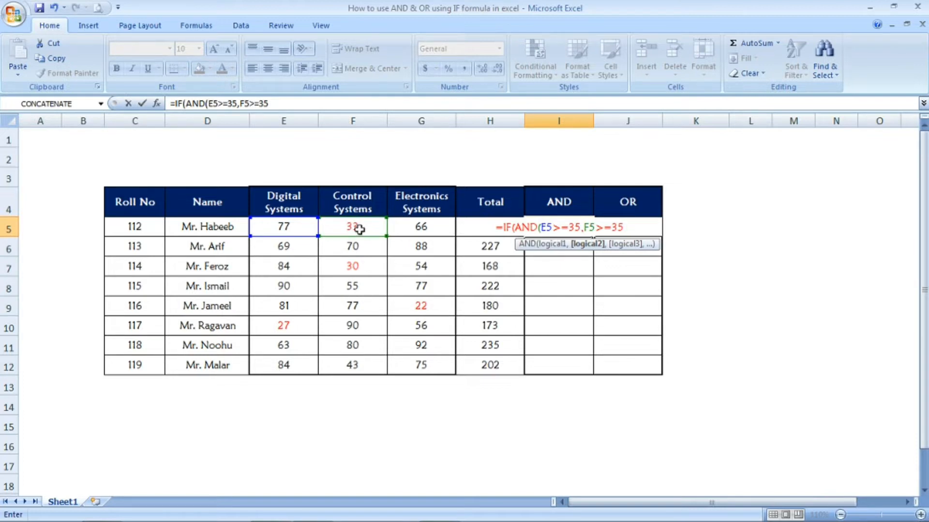
{"action": "type", "text": ","}
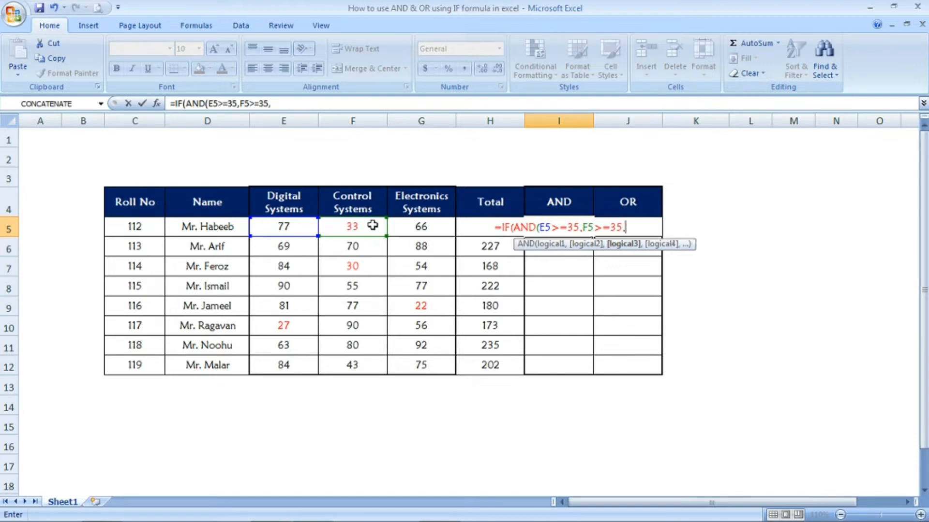
{"action": "left_click", "coordinate": [424, 227]}
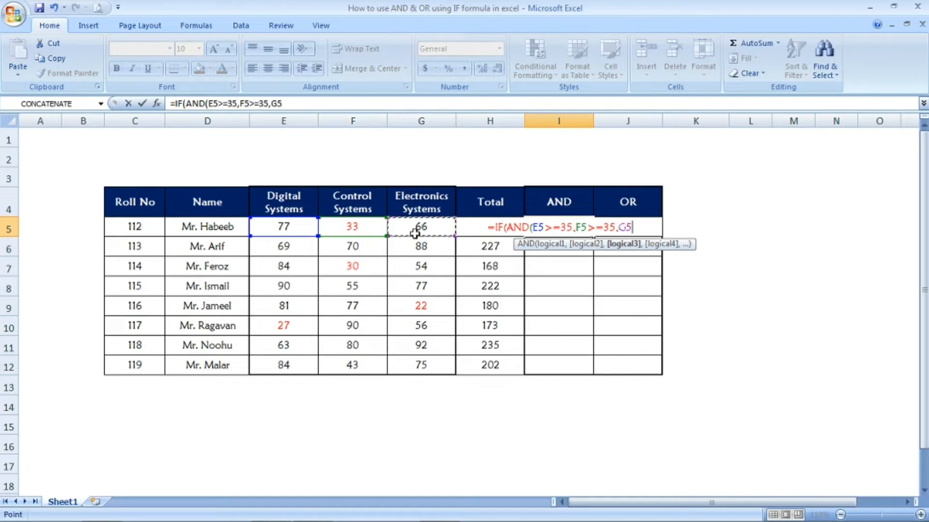
{"action": "type", "text": ">="}
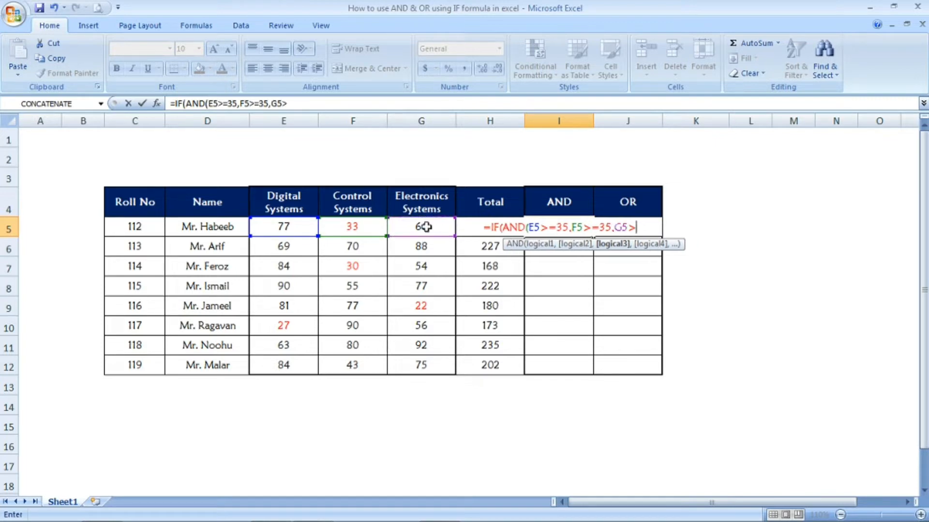
{"action": "type", "text": "35"}
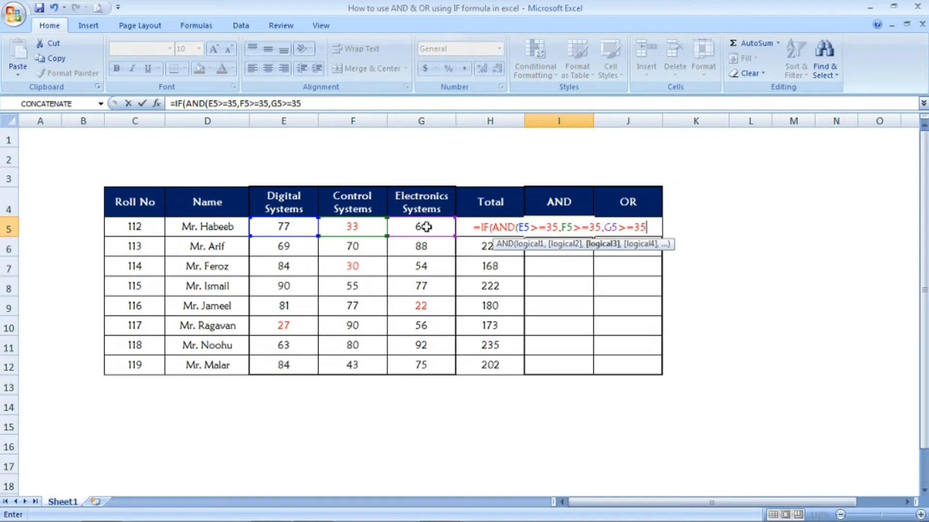
{"action": "type", "text": ")"}
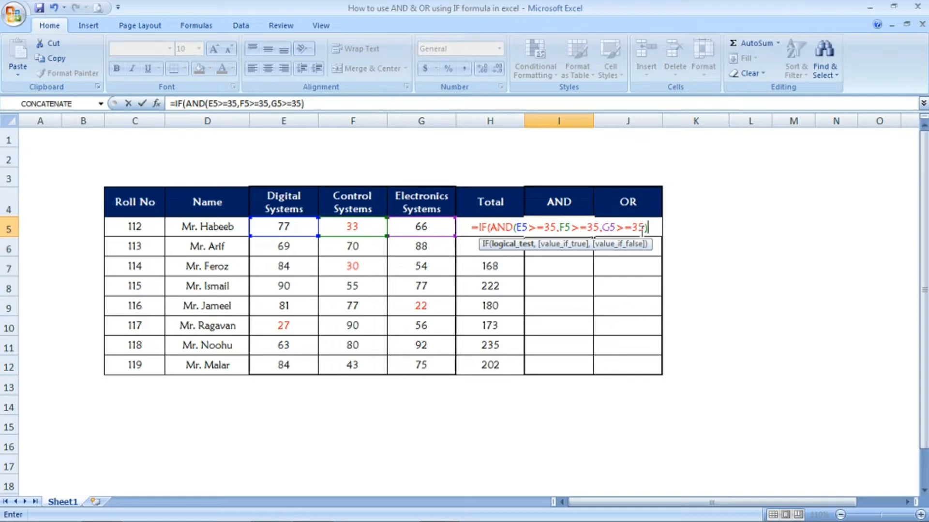
Complete the IF formula in I5 with "PASS" as the true value and "FAIL" as the false value
{"action": "type", "text": ","}
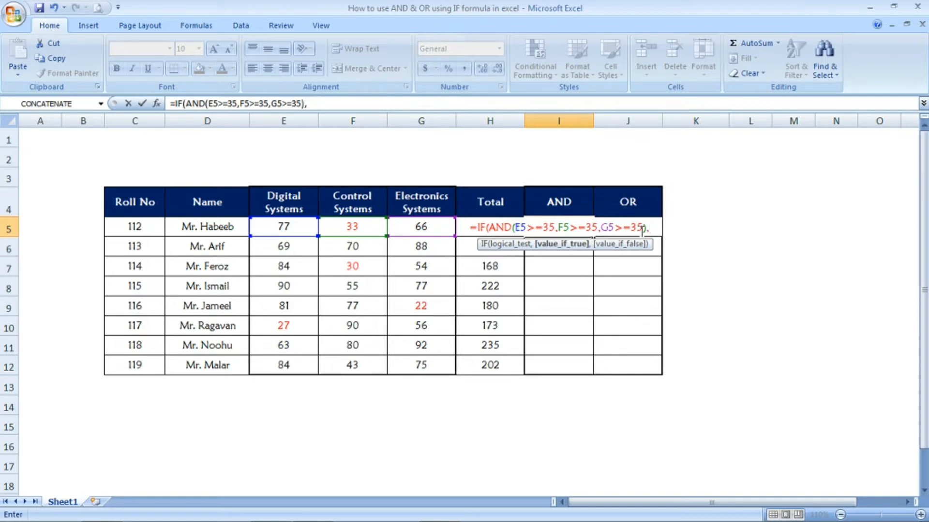
{"action": "type", "text": "\""}
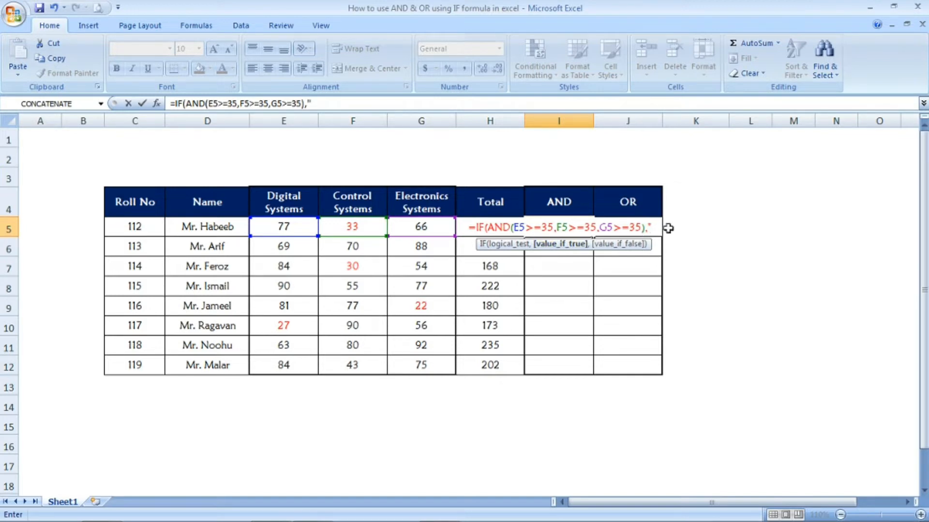
{"action": "type", "text": "PASS\""}
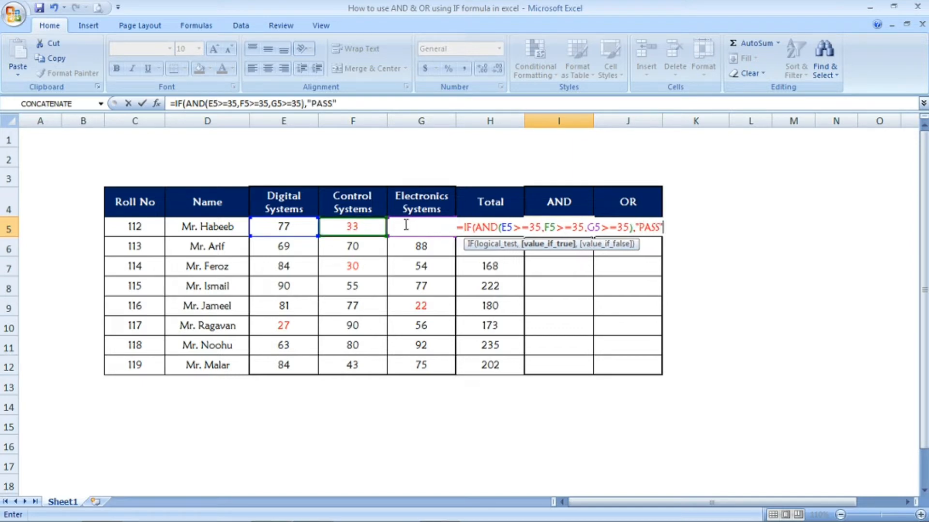
{"action": "type", "text": ","}
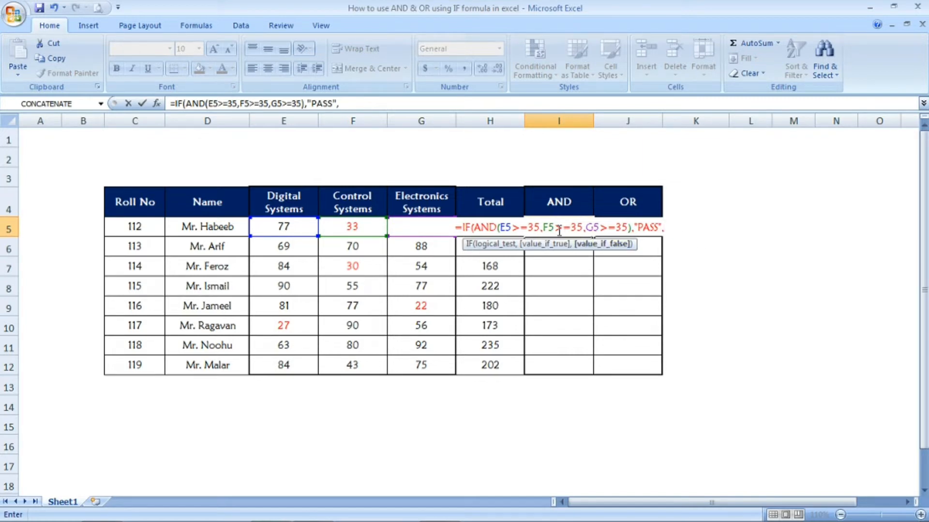
{"action": "type", "text": "\""}
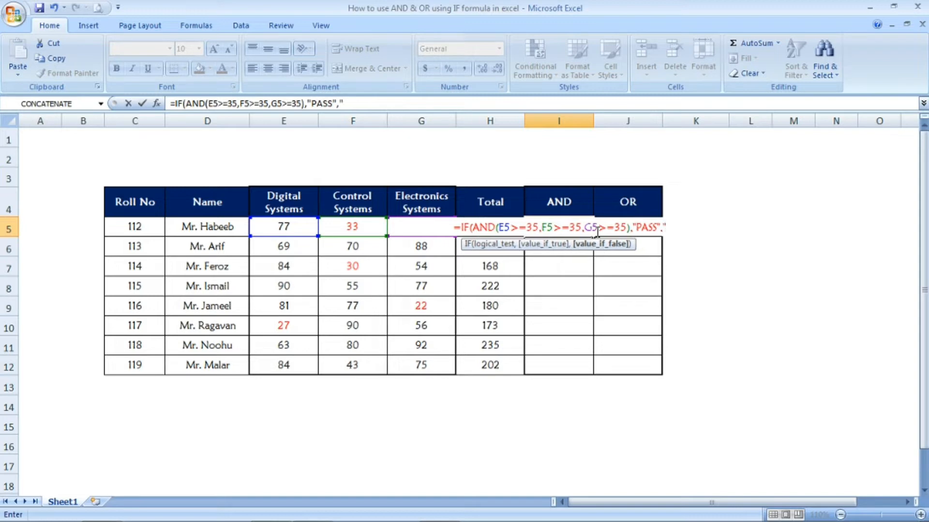
{"action": "type", "text": "FAIL\""}
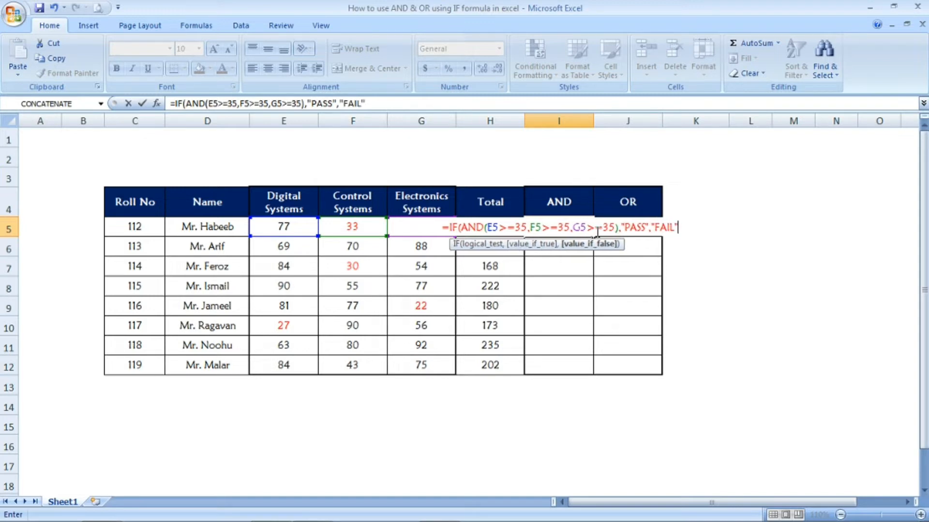
{"action": "type", "text": ")"}
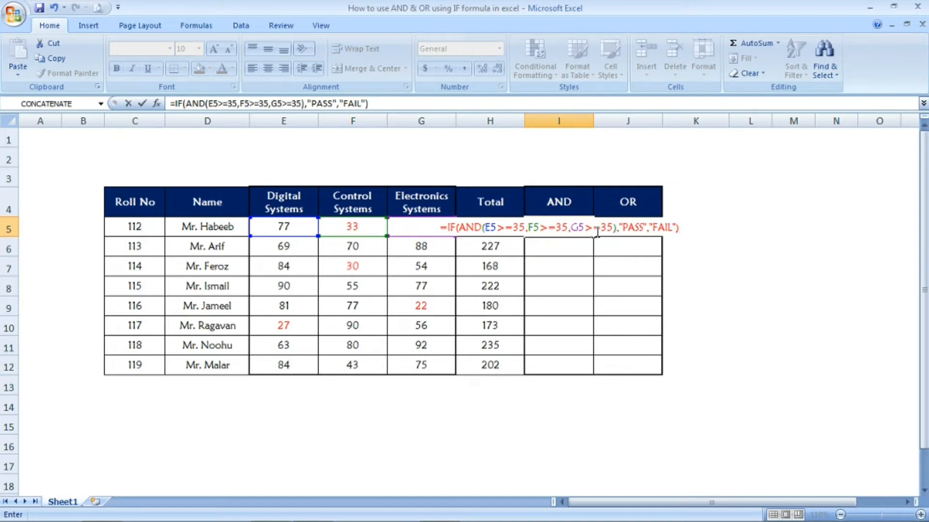
{"action": "key", "text": "Return"}
Check the I5 result against the first student's marks and fill the formula down the AND column to I12
{"action": "left_click", "coordinate": [570, 227]}
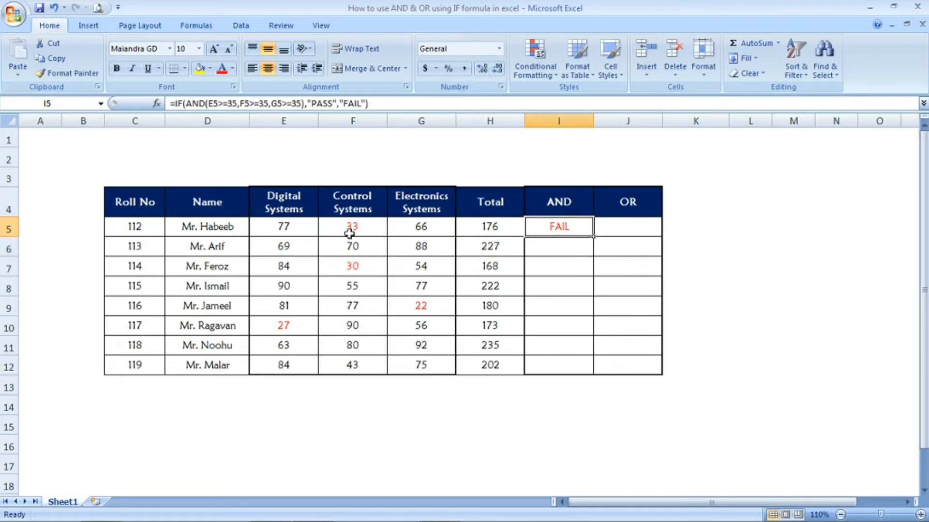
{"action": "left_click", "coordinate": [295, 226]}
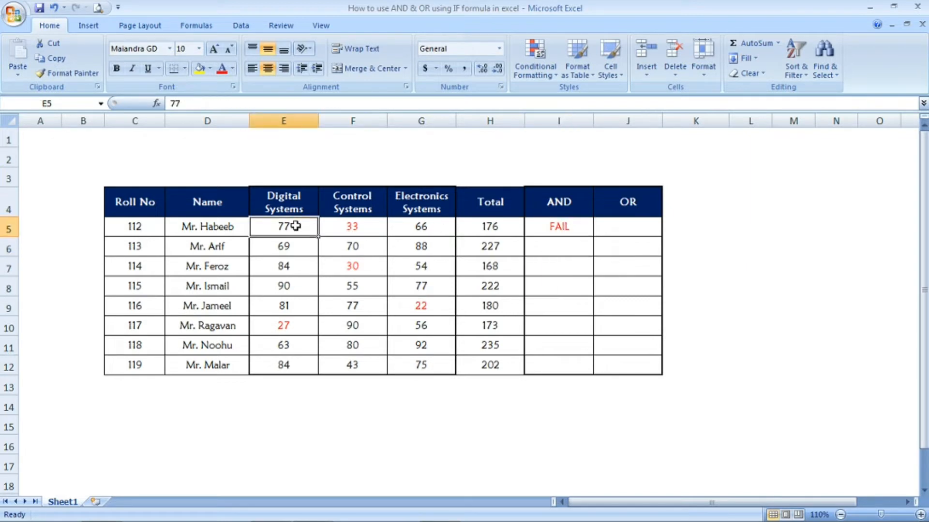
{"action": "left_click", "coordinate": [358, 231]}
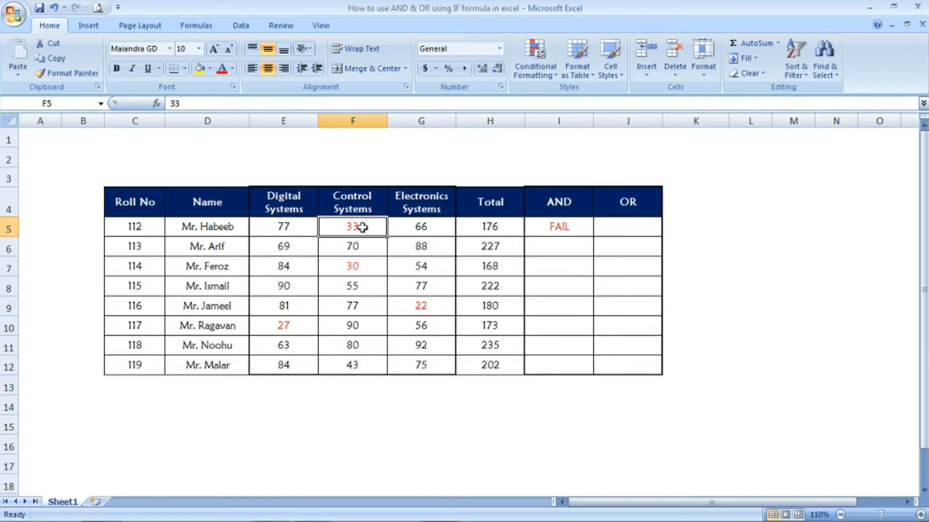
{"action": "left_click", "coordinate": [548, 226]}
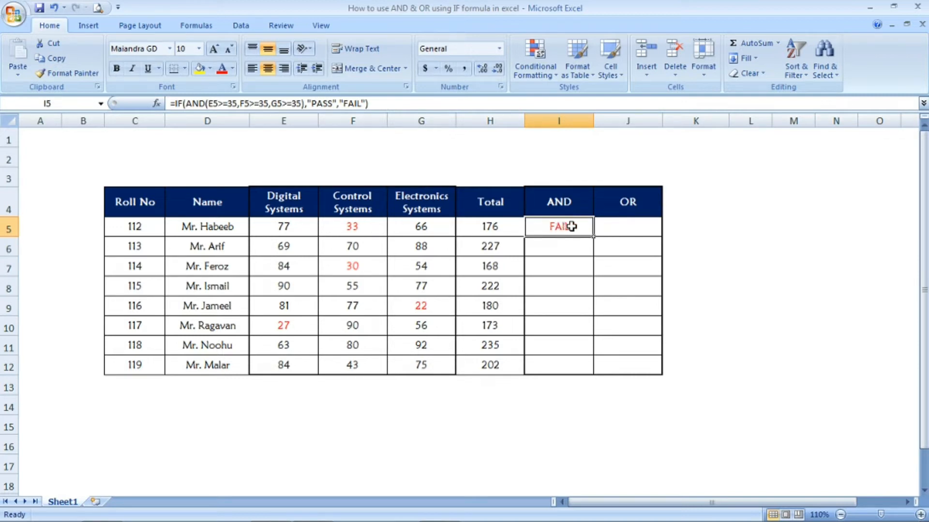
{"action": "double_click", "coordinate": [595, 237]}
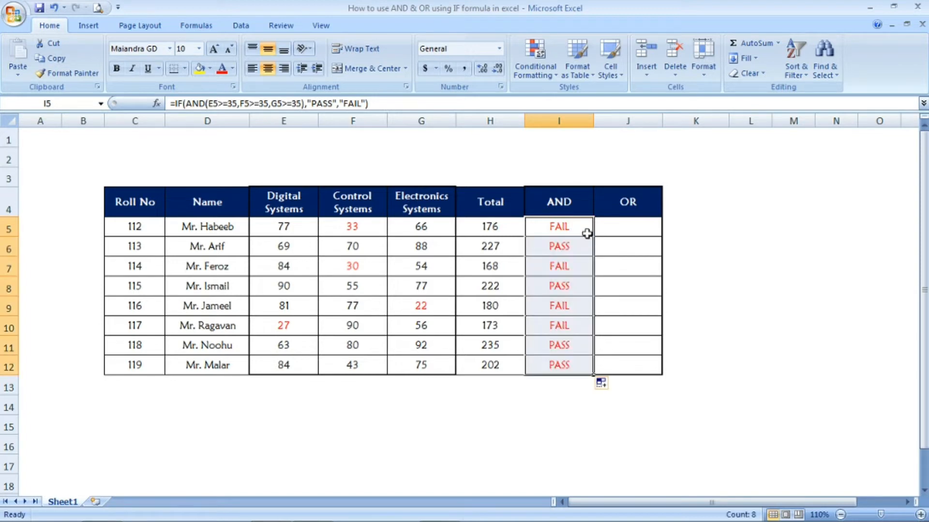
Compare the three subject marks in E6:G6 with the AND result in I6
{"action": "left_click", "coordinate": [576, 231]}
{"action": "left_click", "coordinate": [576, 246]}
{"action": "left_click", "coordinate": [574, 267]}
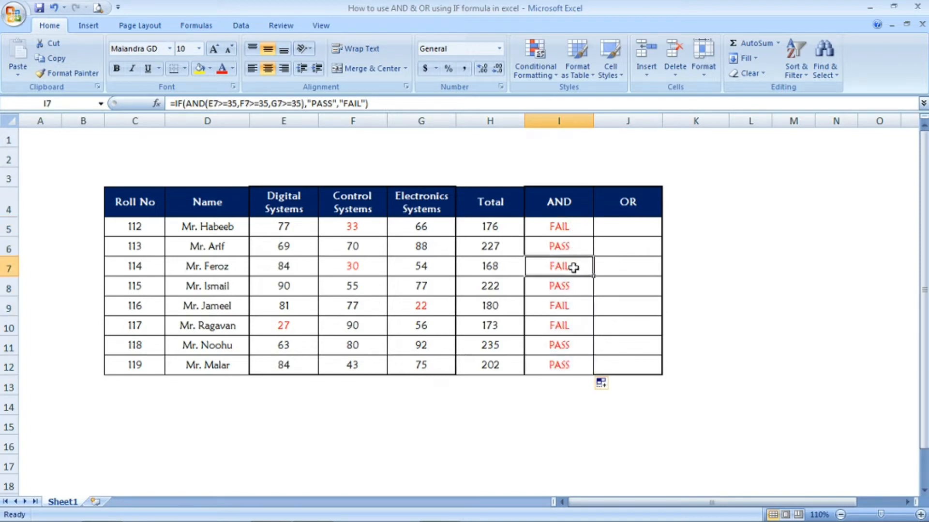
{"action": "left_click", "coordinate": [570, 252]}
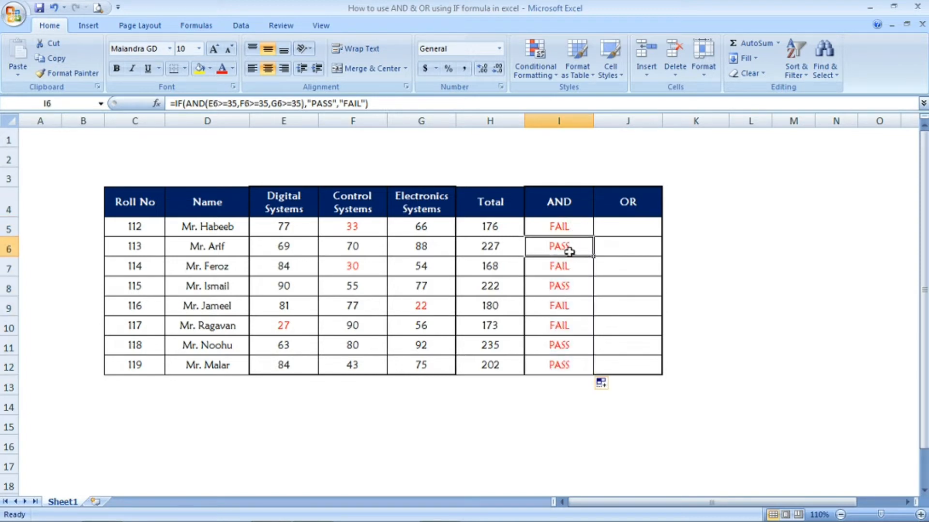
{"action": "left_click", "coordinate": [305, 244]}
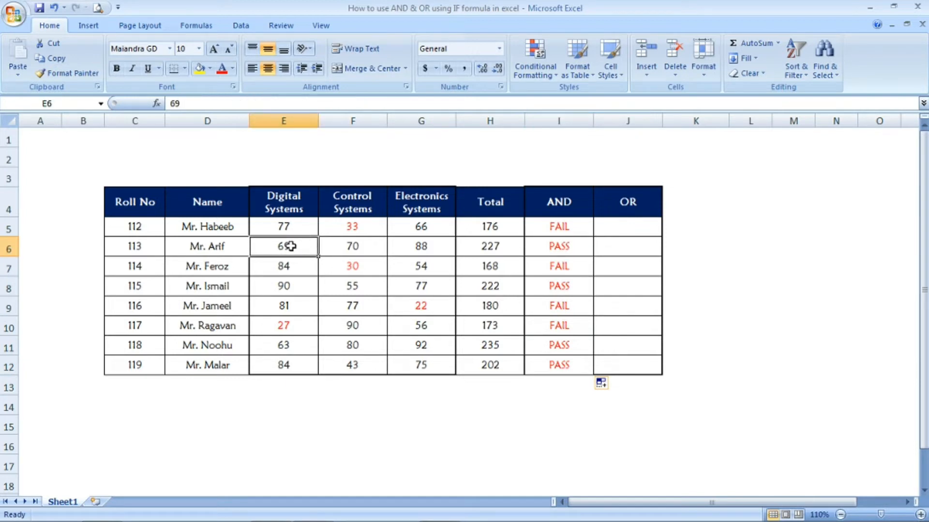
{"action": "left_click", "coordinate": [345, 247]}
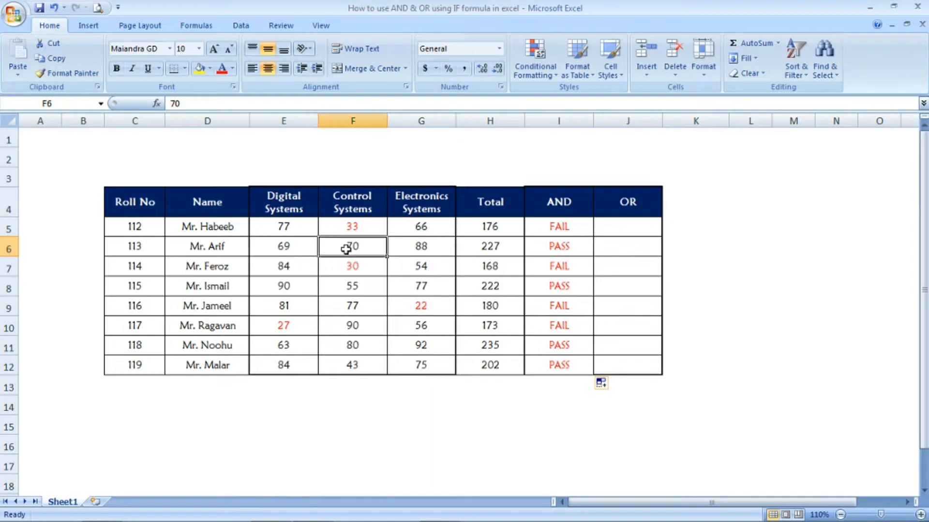
{"action": "left_click", "coordinate": [410, 247]}
{"action": "left_click_drag", "start_coordinate": [303, 249], "coordinate": [421, 246]}
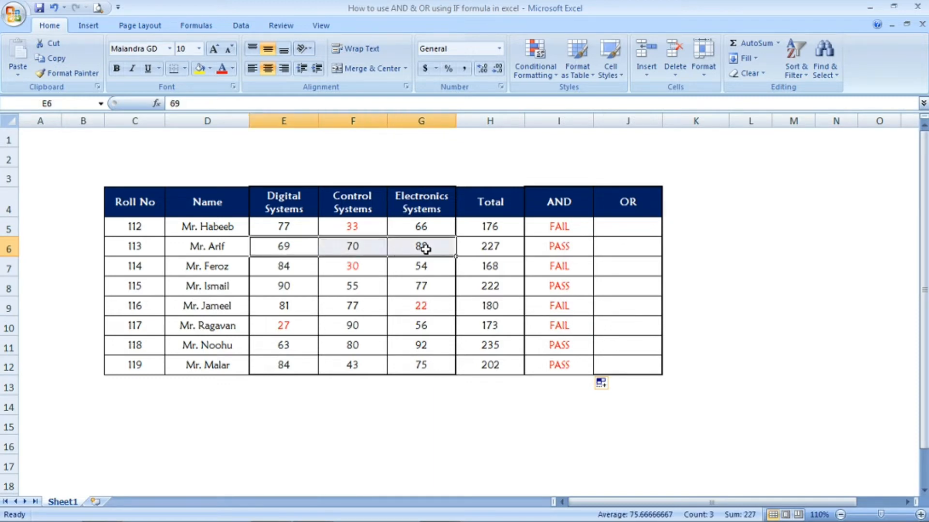
{"action": "left_click", "coordinate": [571, 248]}
Check the red marks in F7, G9 and E10 against their AND results, and review the results in I11, I12 and I5
{"action": "left_click", "coordinate": [580, 268]}
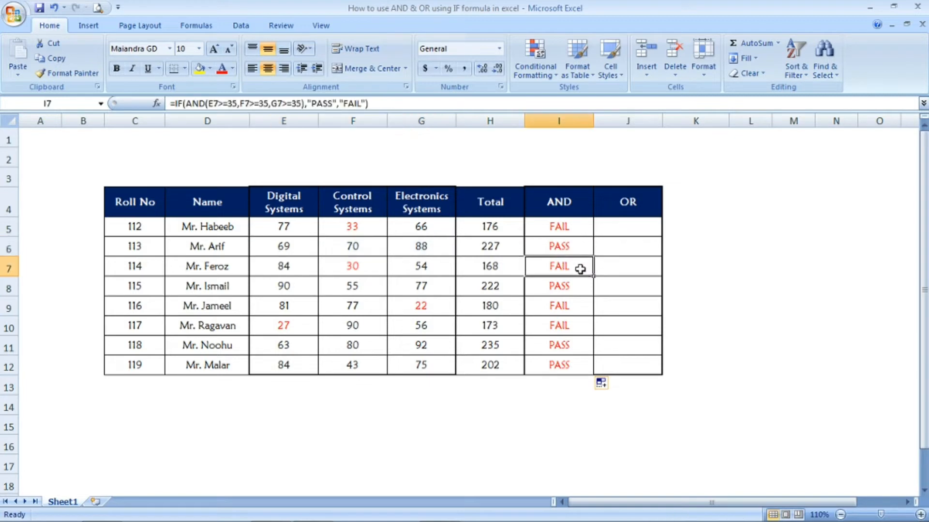
{"action": "left_click", "coordinate": [350, 267]}
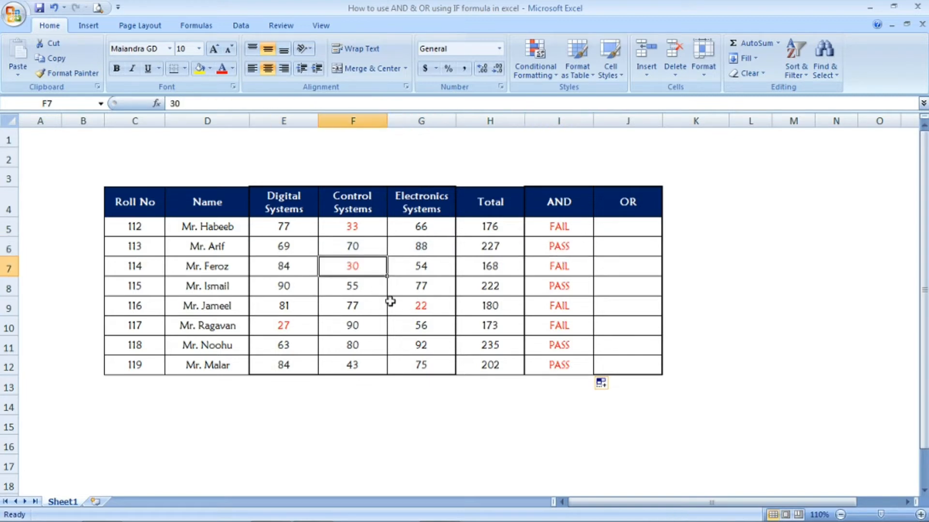
{"action": "left_click", "coordinate": [405, 308]}
{"action": "left_click", "coordinate": [285, 325]}
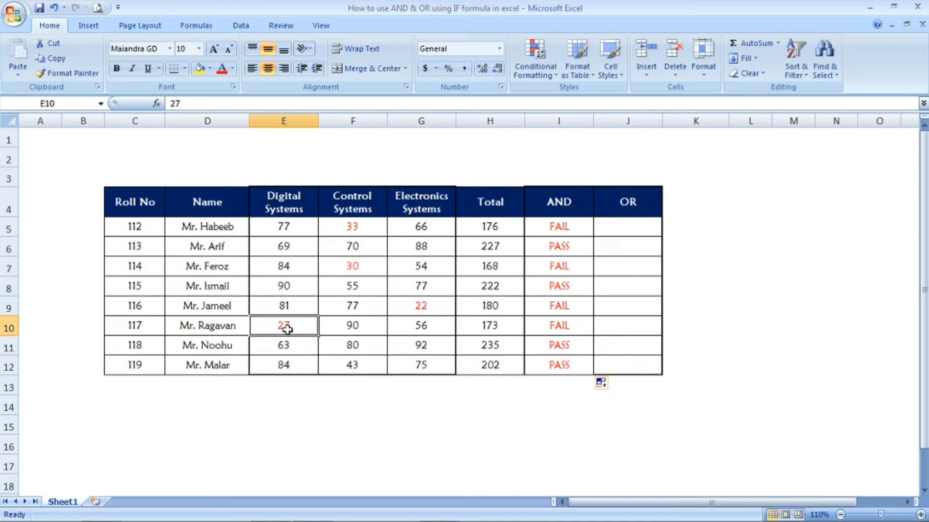
{"action": "left_click", "coordinate": [564, 325]}
{"action": "left_click", "coordinate": [570, 309]}
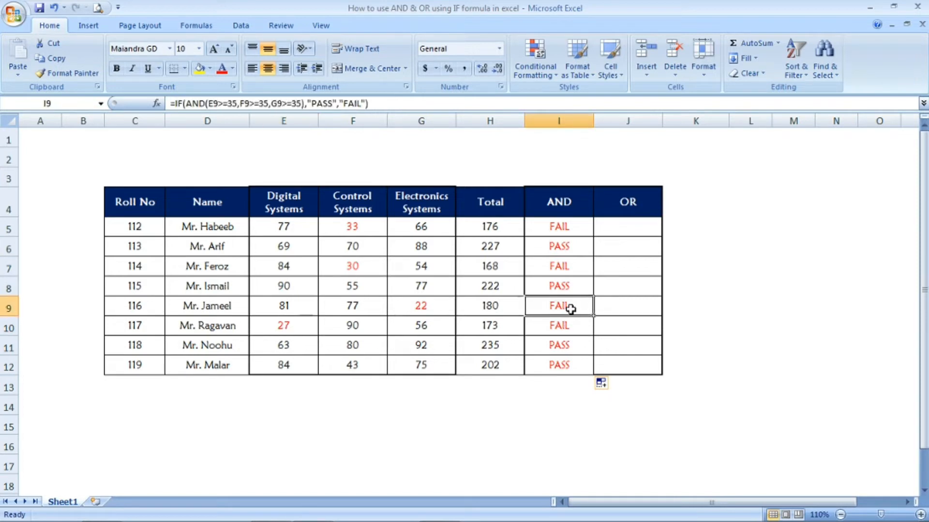
{"action": "left_click", "coordinate": [567, 346]}
{"action": "left_click", "coordinate": [564, 366]}
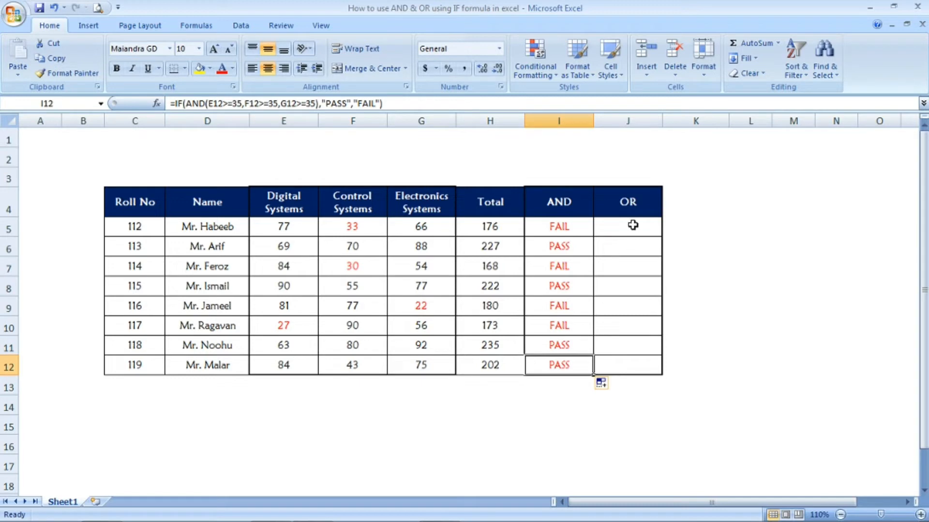
{"action": "left_click", "coordinate": [559, 209]}
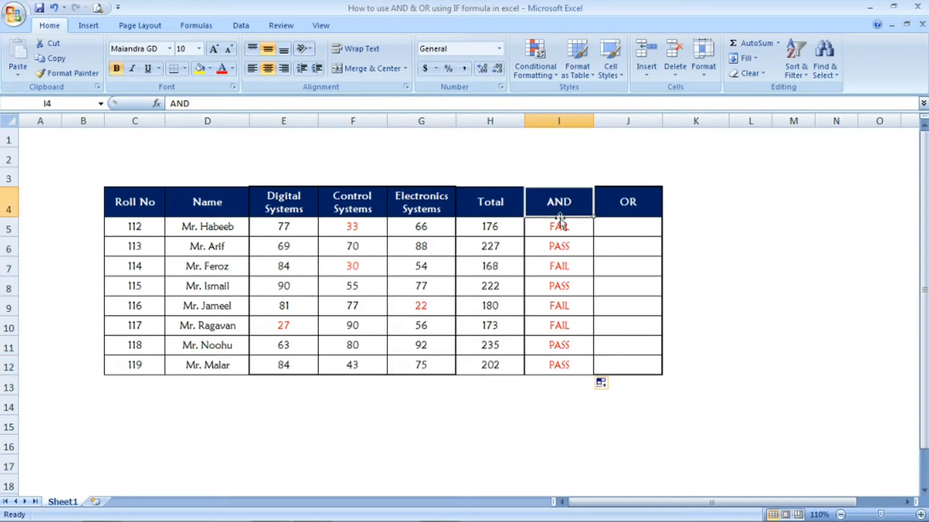
{"action": "left_click", "coordinate": [561, 230]}
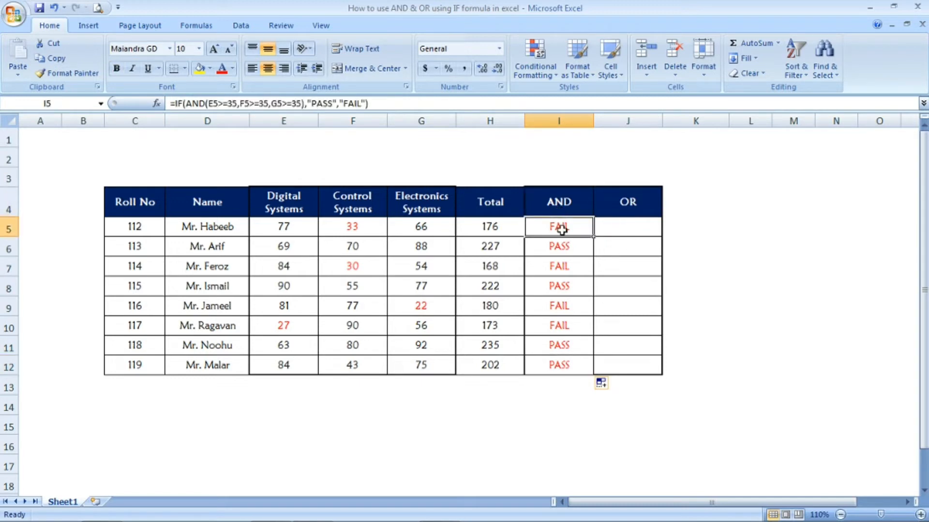
Start an IF formula in cell J5 of the OR column with a nested OR whose first condition is E5<35
{"action": "left_click", "coordinate": [637, 231]}
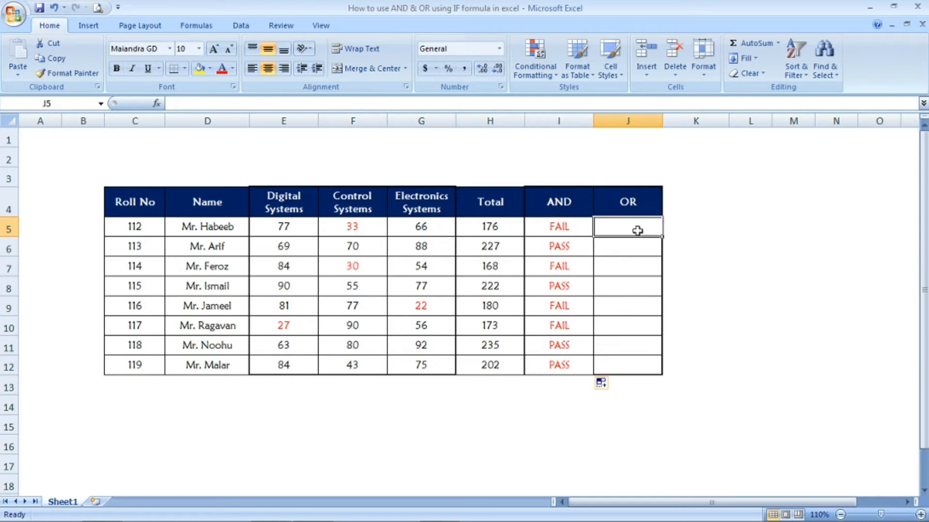
{"action": "type", "text": "=IF"}
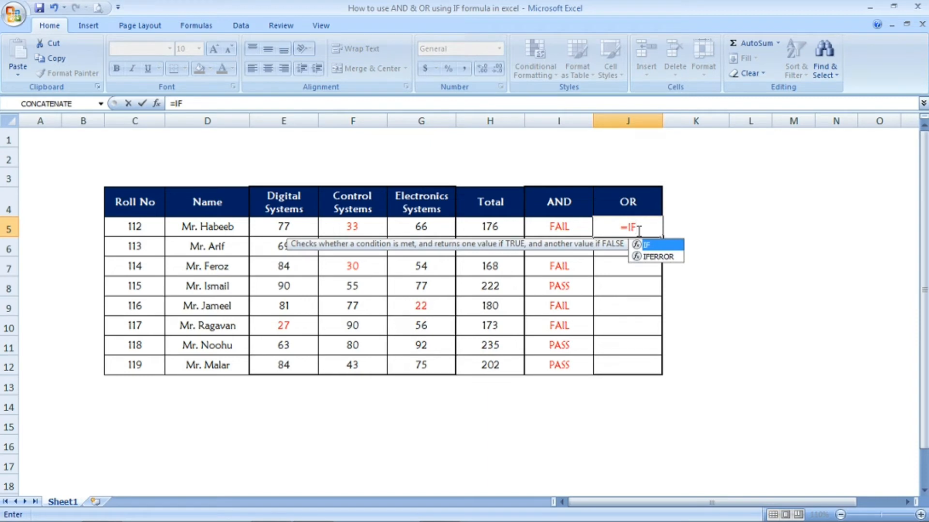
{"action": "type", "text": "("}
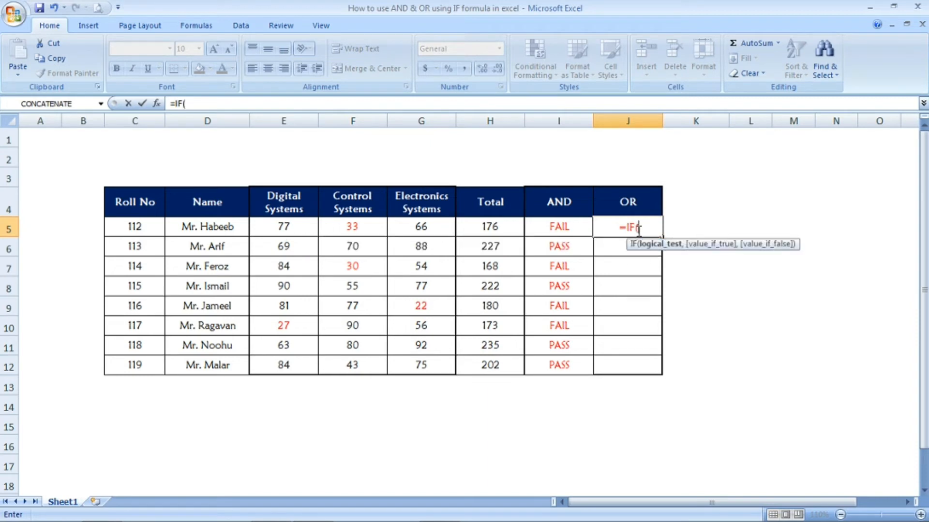
{"action": "type", "text": "OR"}
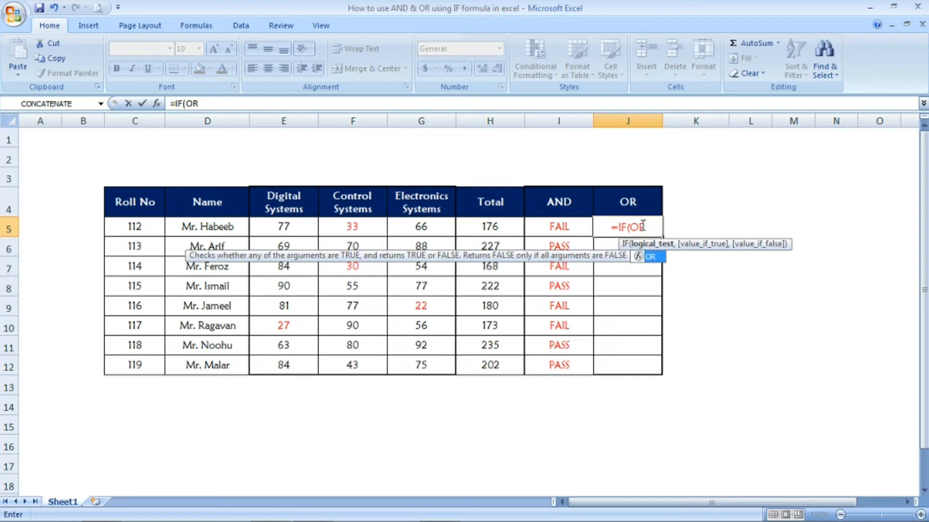
{"action": "type", "text": "("}
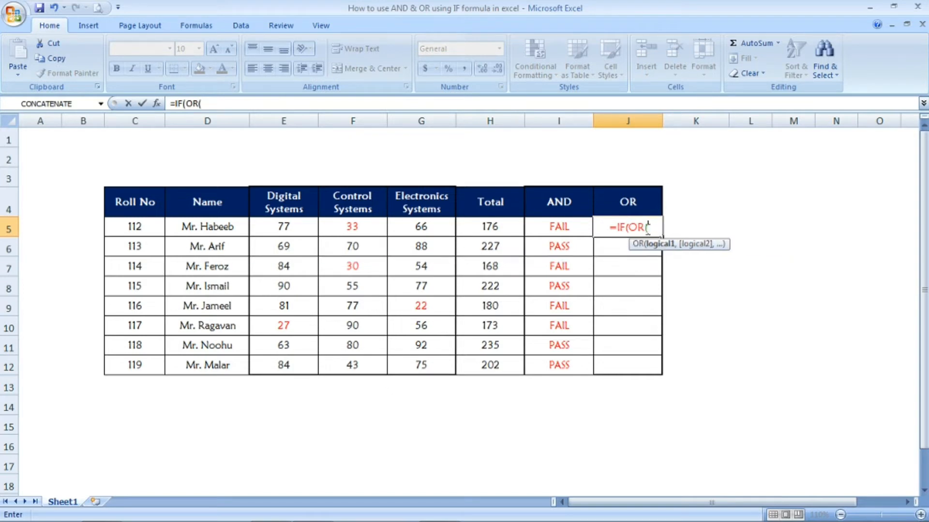
{"action": "left_click", "coordinate": [304, 231]}
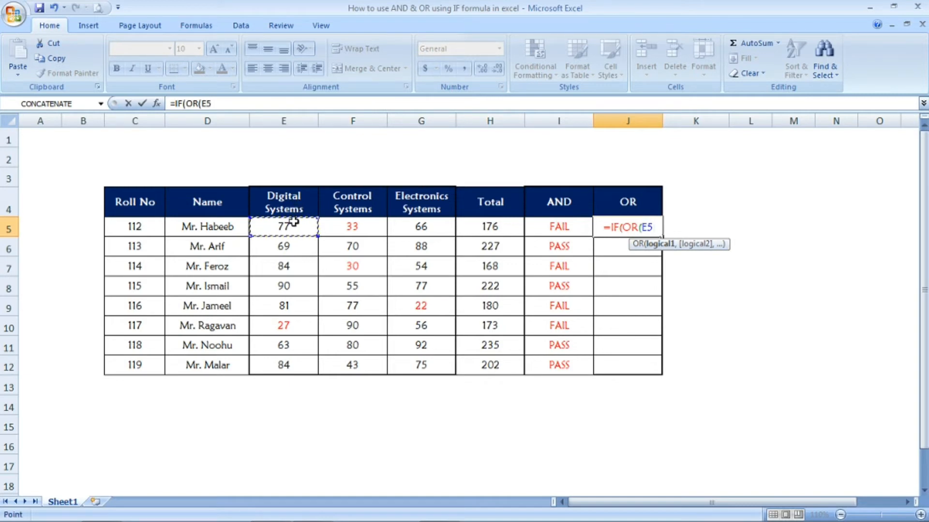
{"action": "type", "text": "<35"}
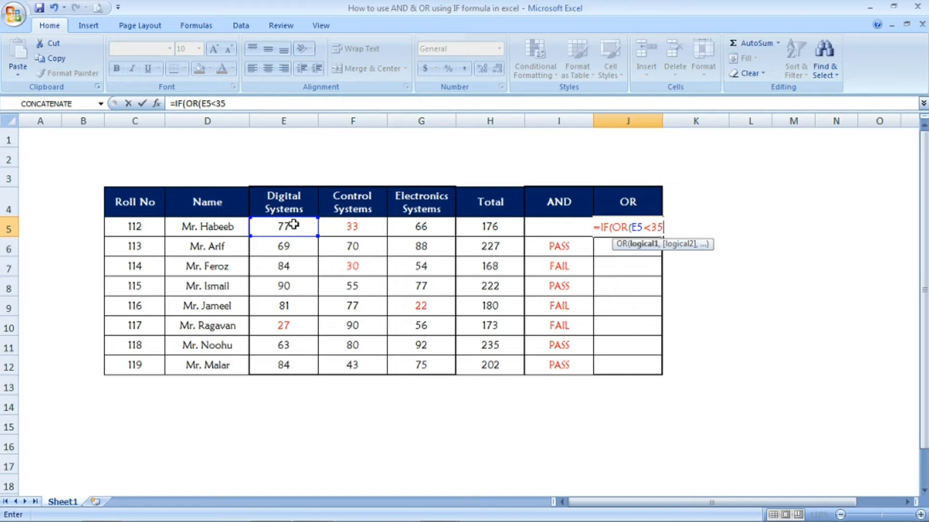
{"action": "type", "text": ","}
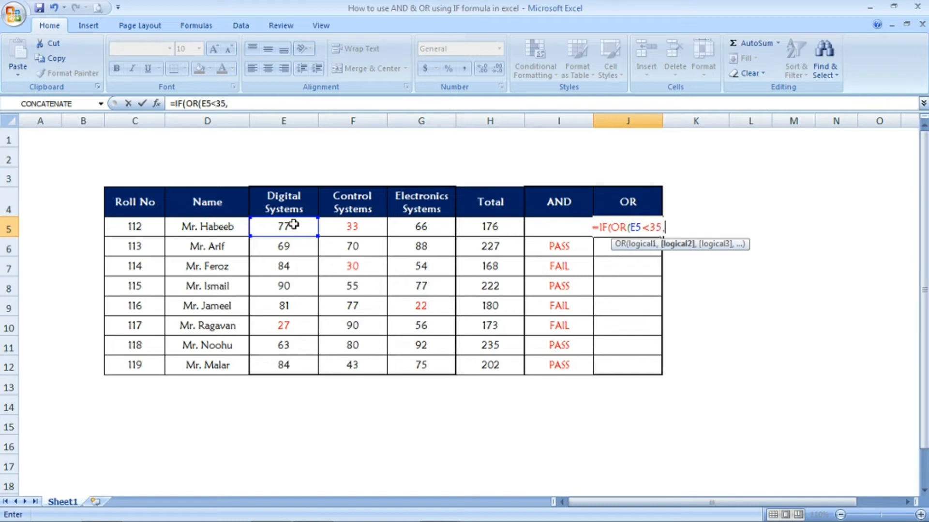
Add the conditions F5<35 and G5<35 to the OR test in J5 and close its parenthesis
{"action": "left_click", "coordinate": [348, 227]}
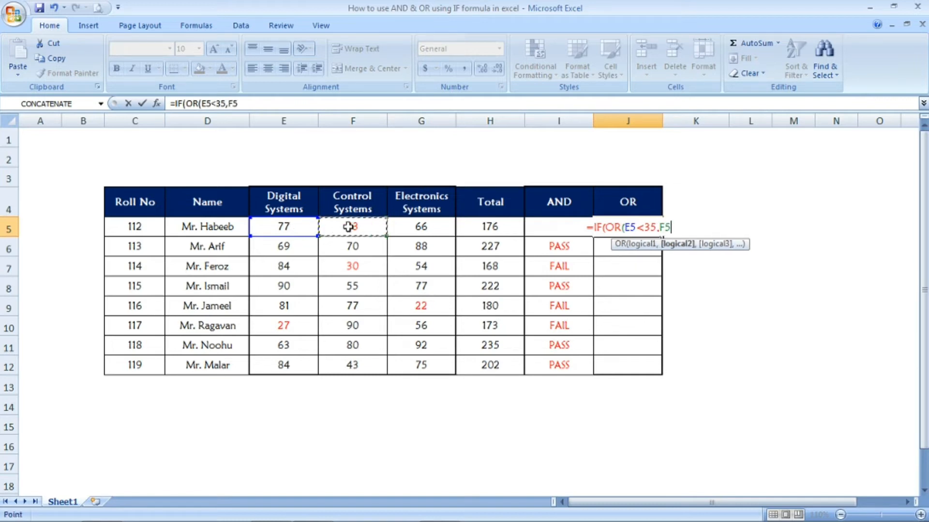
{"action": "type", "text": "<"}
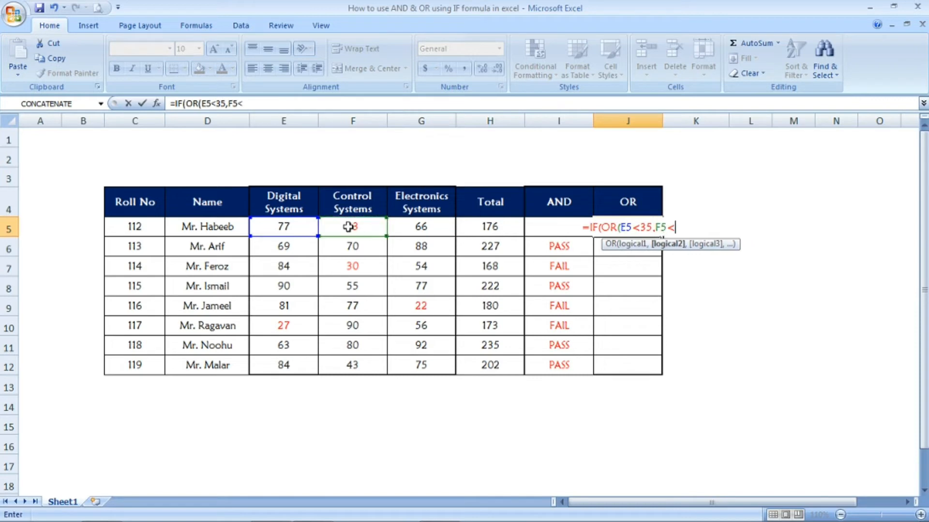
{"action": "type", "text": "35"}
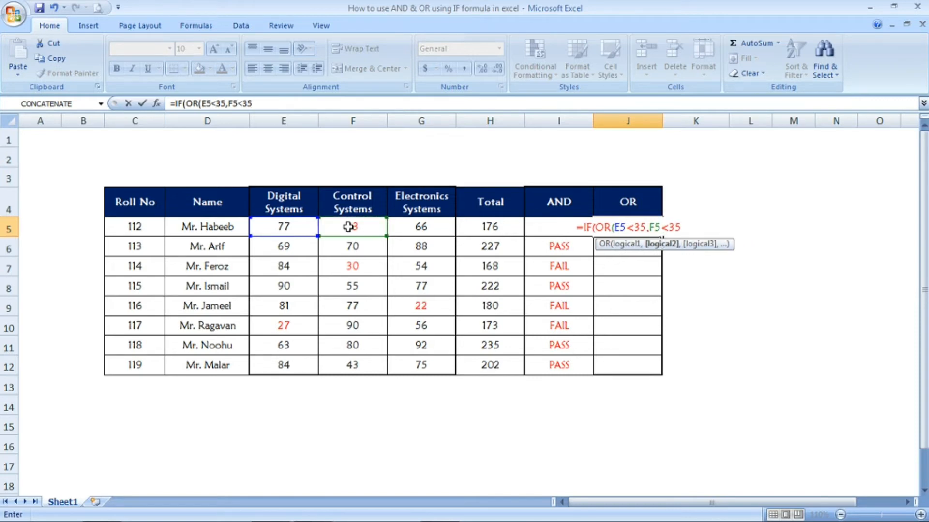
{"action": "type", "text": ","}
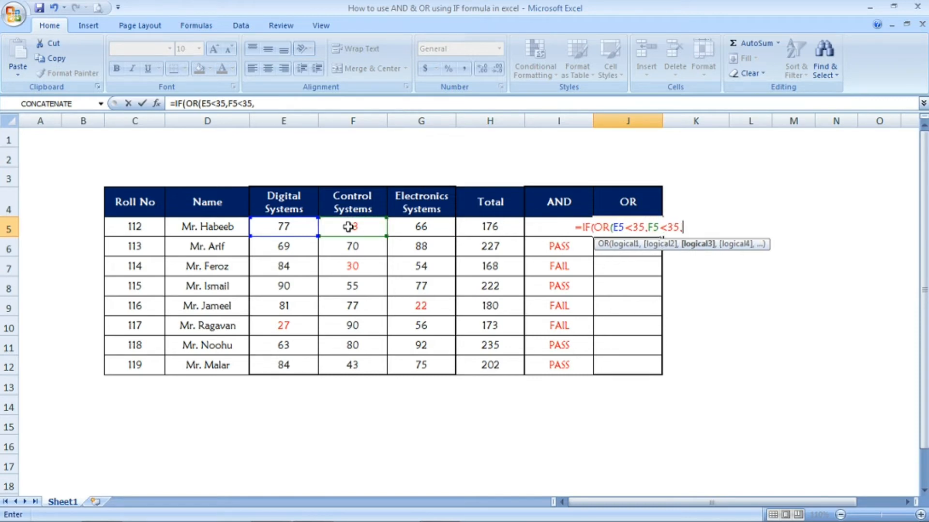
{"action": "left_click", "coordinate": [426, 228]}
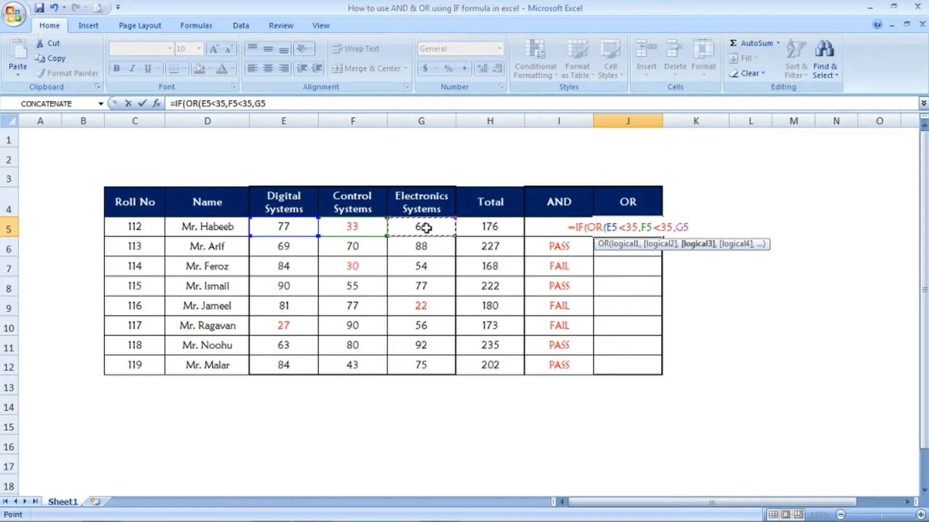
{"action": "type", "text": "<35"}
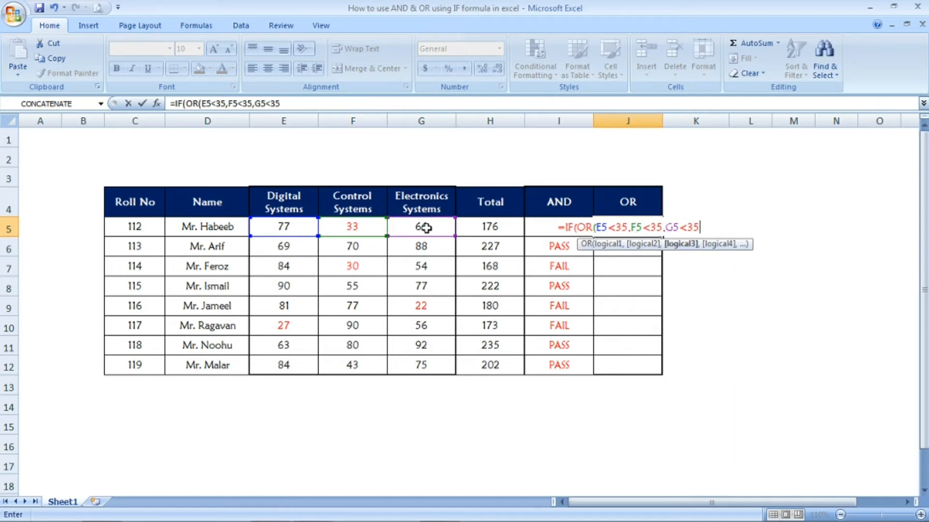
{"action": "type", "text": ")"}
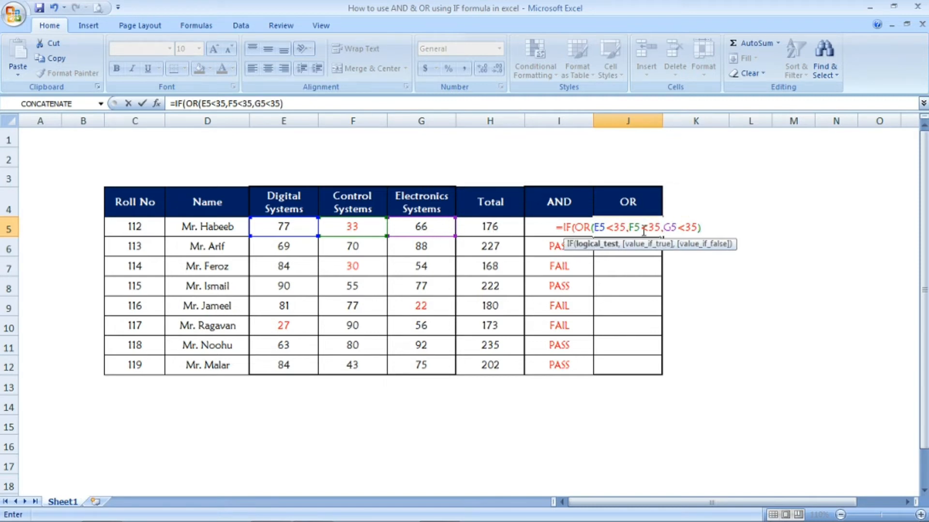
Add "FAIL" as the value if true in the IF formula in J5
{"action": "type", "text": ","}
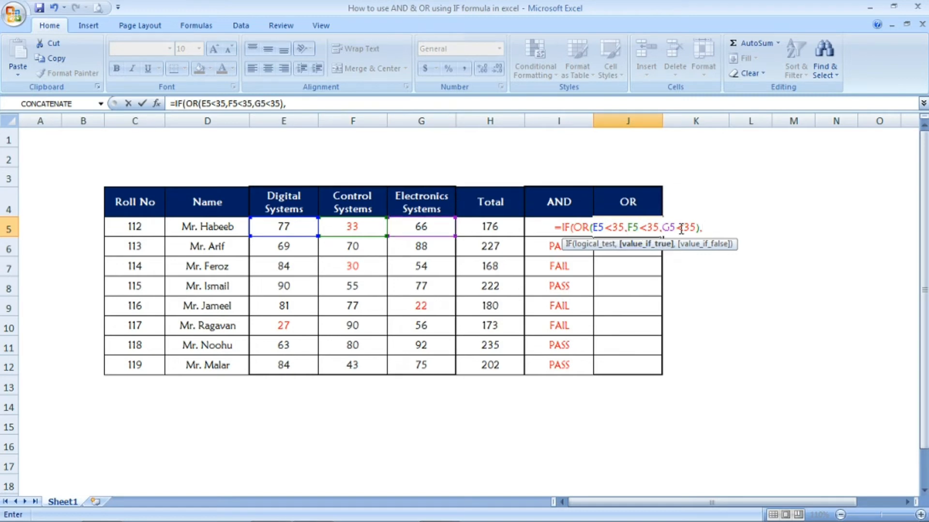
{"action": "type", "text": "\""}
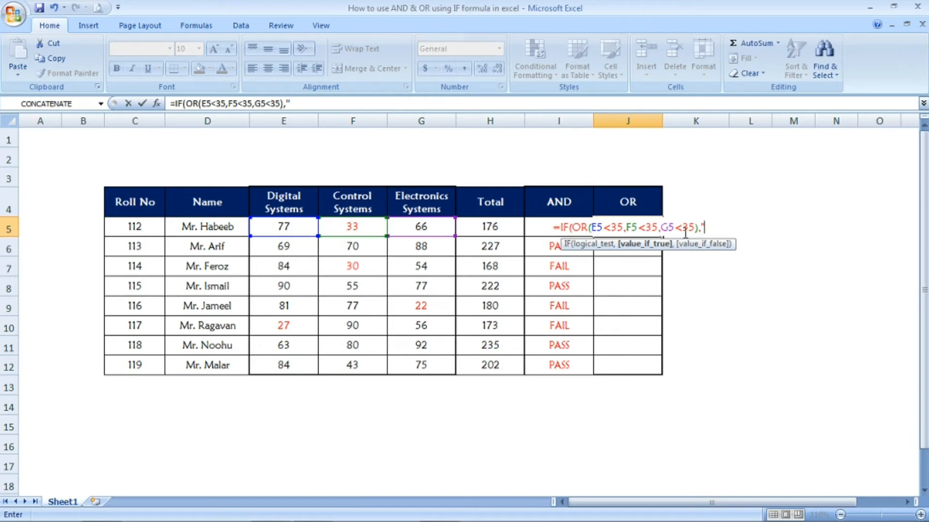
{"action": "type", "text": "FAIL"}
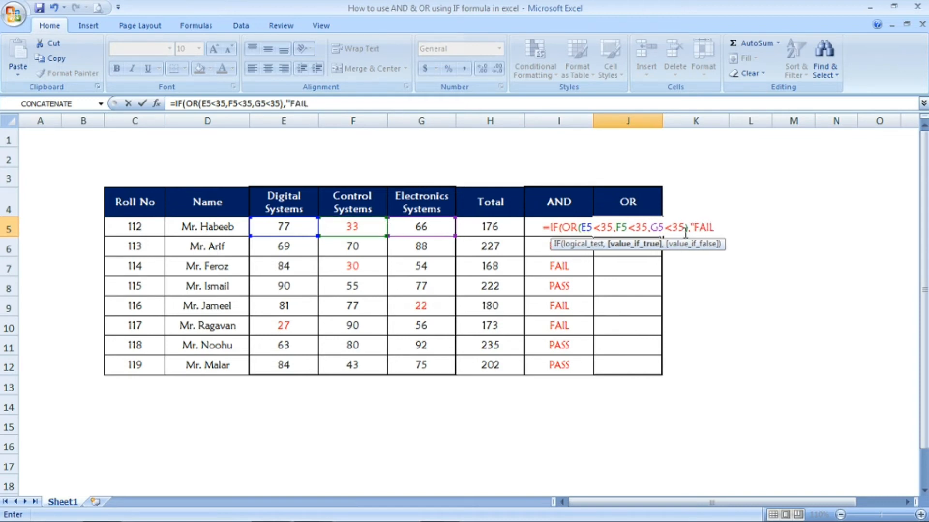
{"action": "type", "text": "\""}
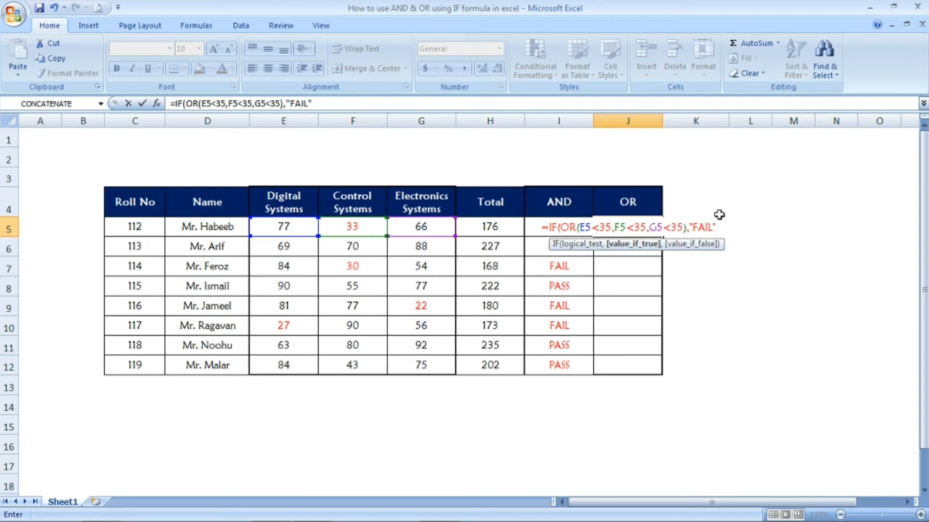
Add "PASS" as the value if false in the J5 formula, close the IF parenthesis and enter the formula
{"action": "type", "text": ","}
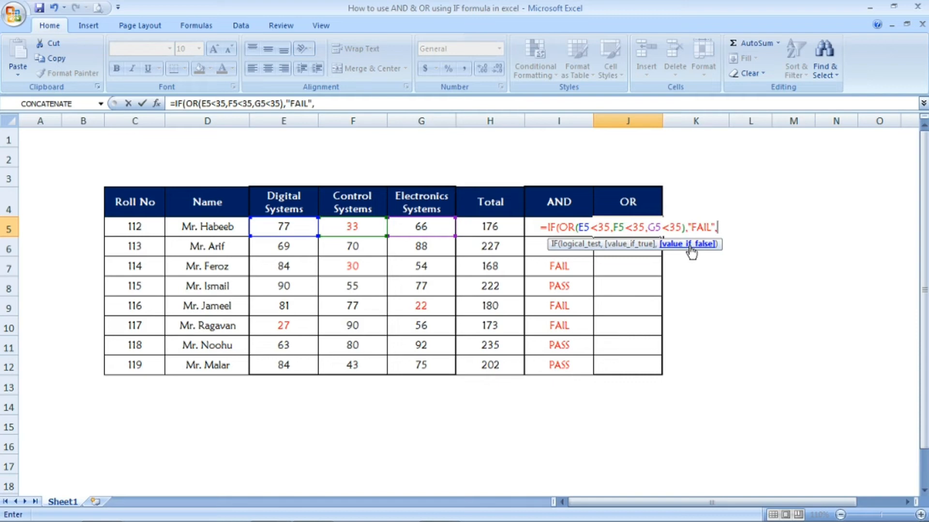
{"action": "type", "text": "\""}
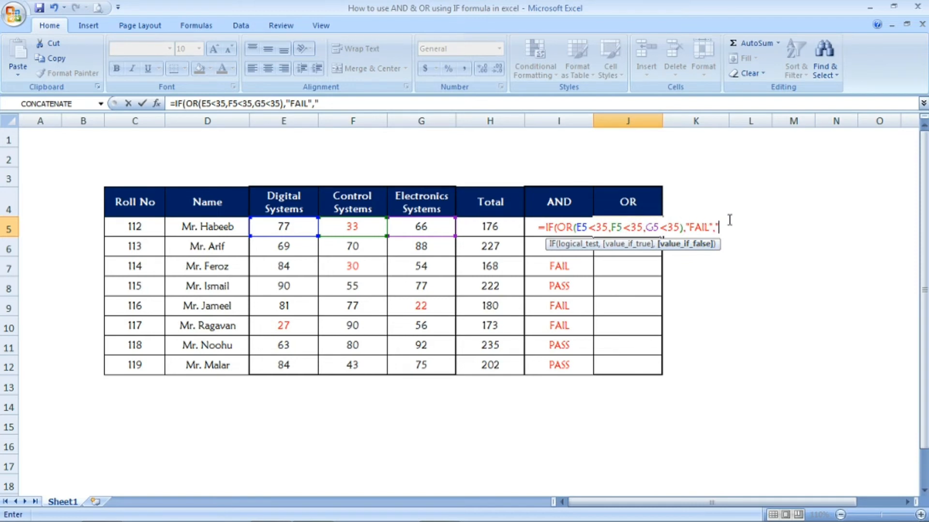
{"action": "type", "text": "PASS"}
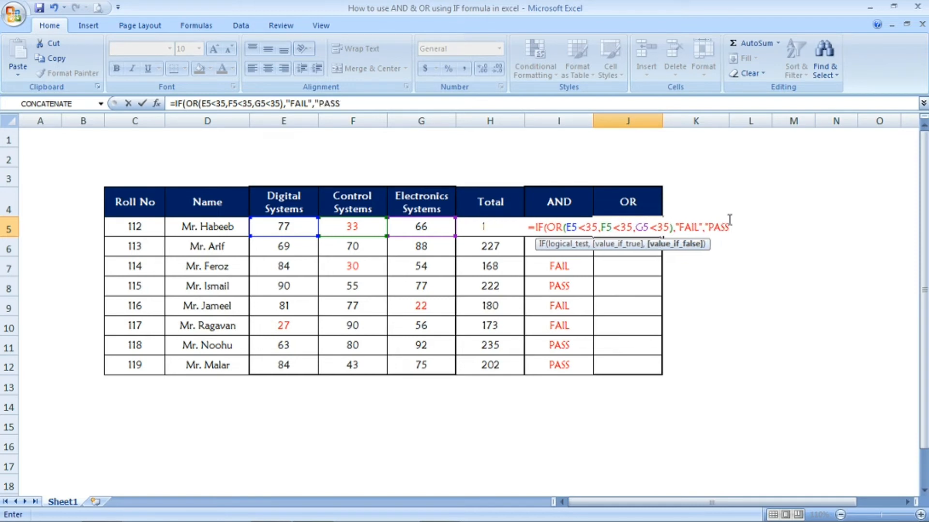
{"action": "type", "text": "\""}
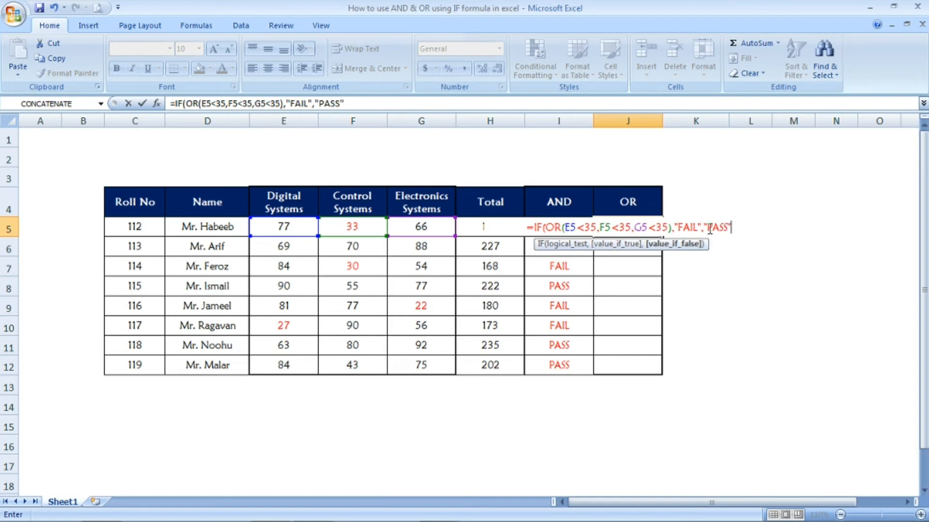
{"action": "type", "text": ")"}
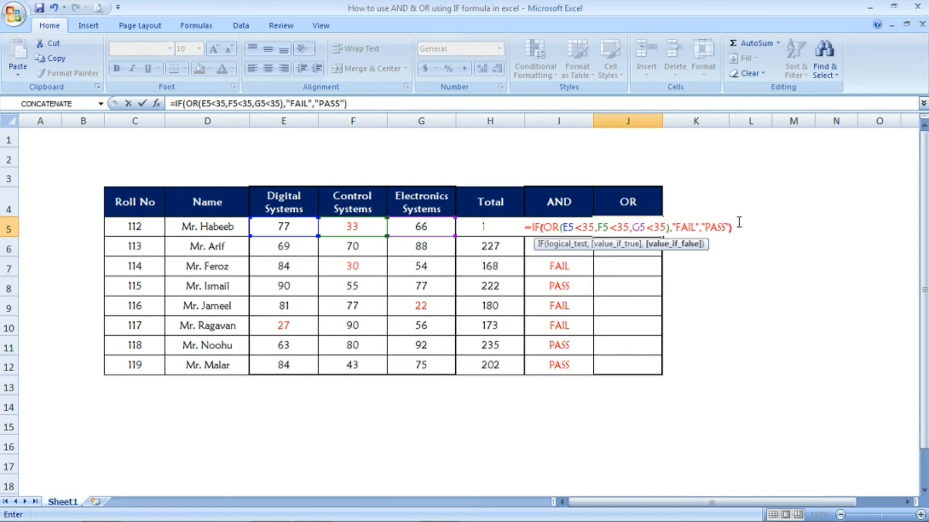
{"action": "key", "text": "Return"}
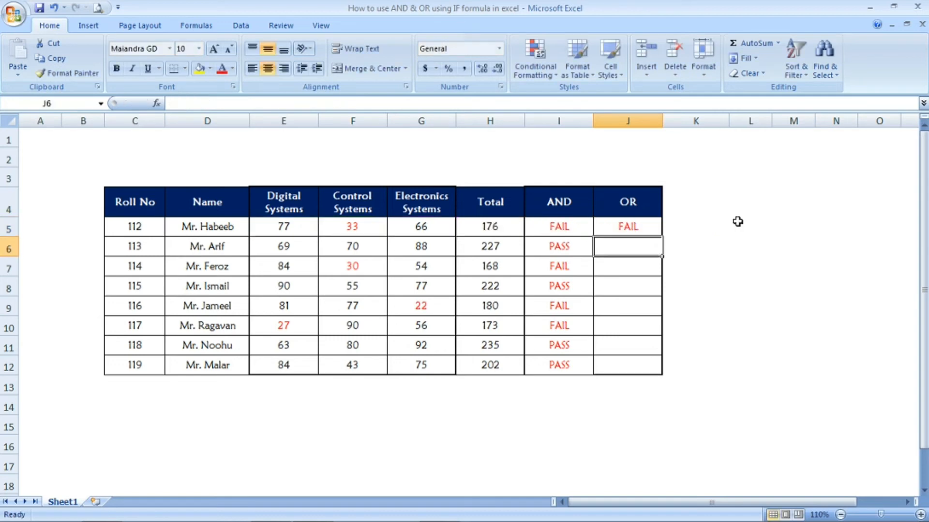
Check the J5 result against the marks in E5:G5, and fill the OR formula from J5 down through J12
{"action": "left_click", "coordinate": [619, 229]}
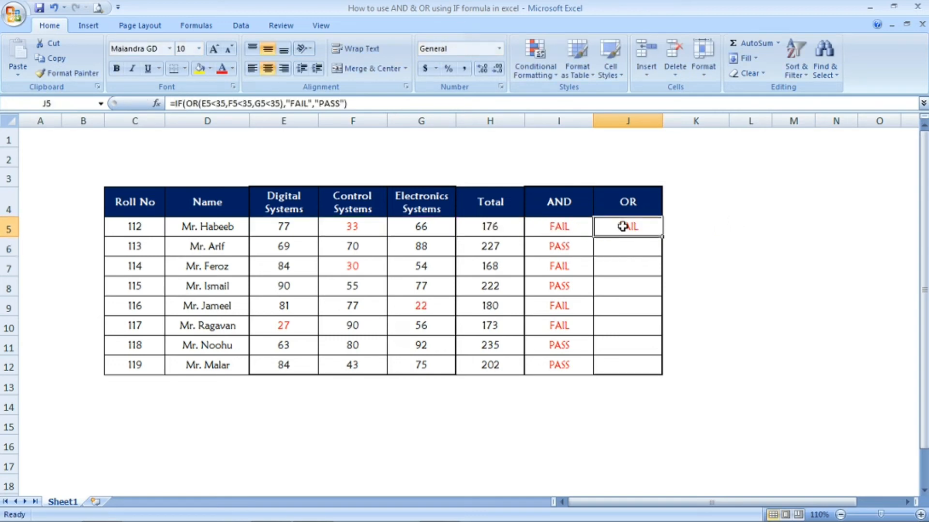
{"action": "left_click", "coordinate": [300, 226]}
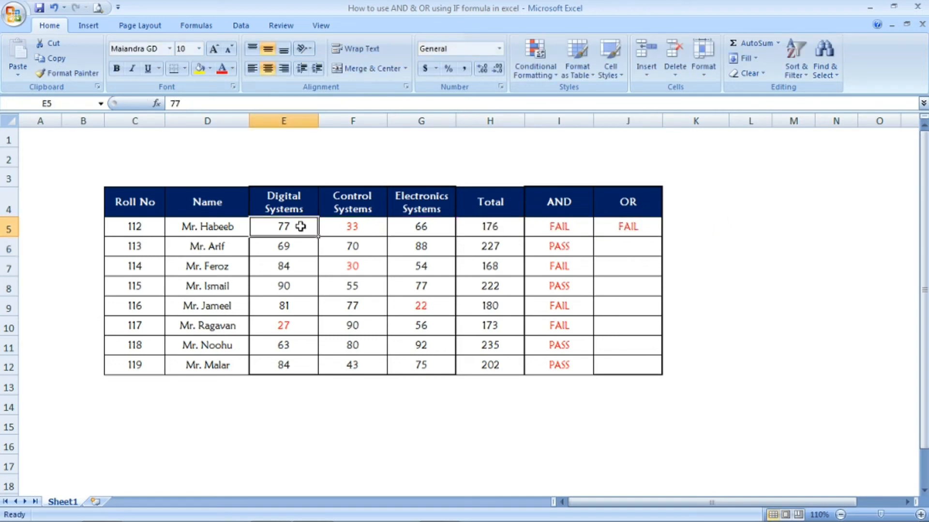
{"action": "left_click", "coordinate": [368, 229]}
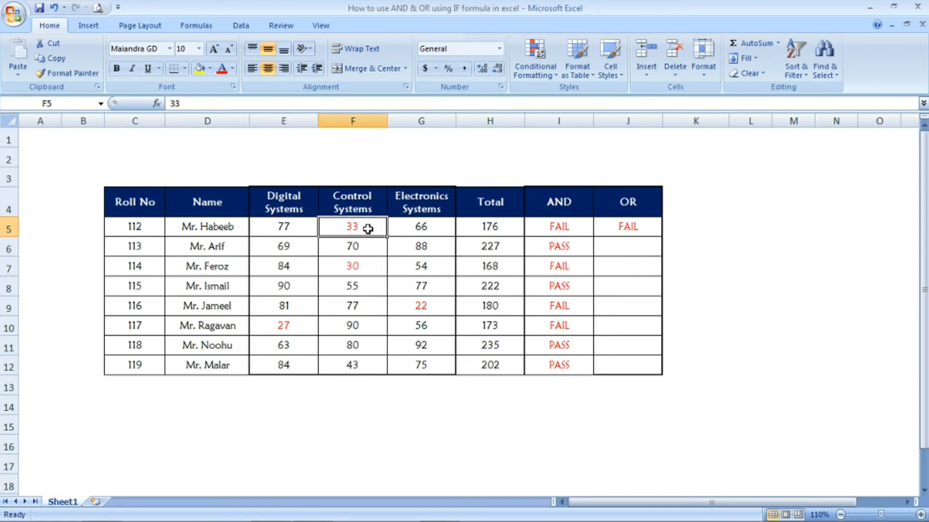
{"action": "left_click", "coordinate": [413, 231]}
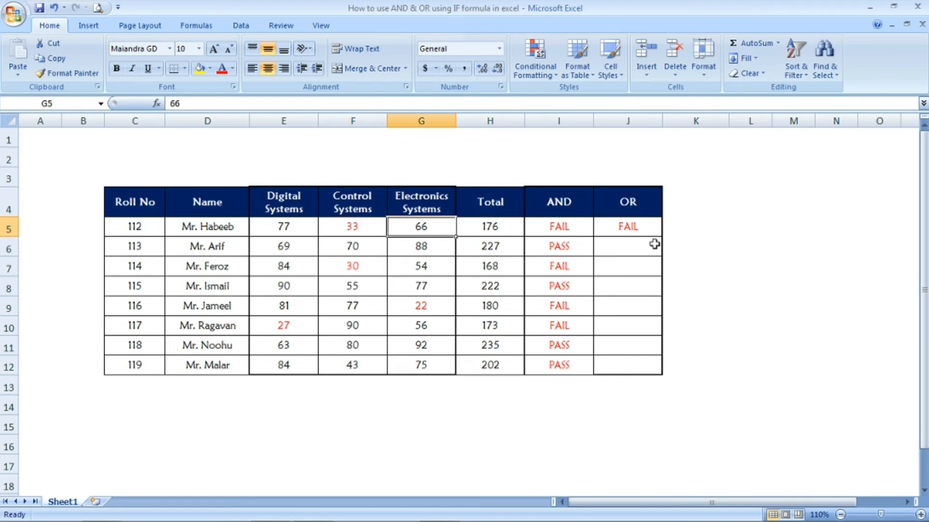
{"action": "left_click", "coordinate": [650, 229]}
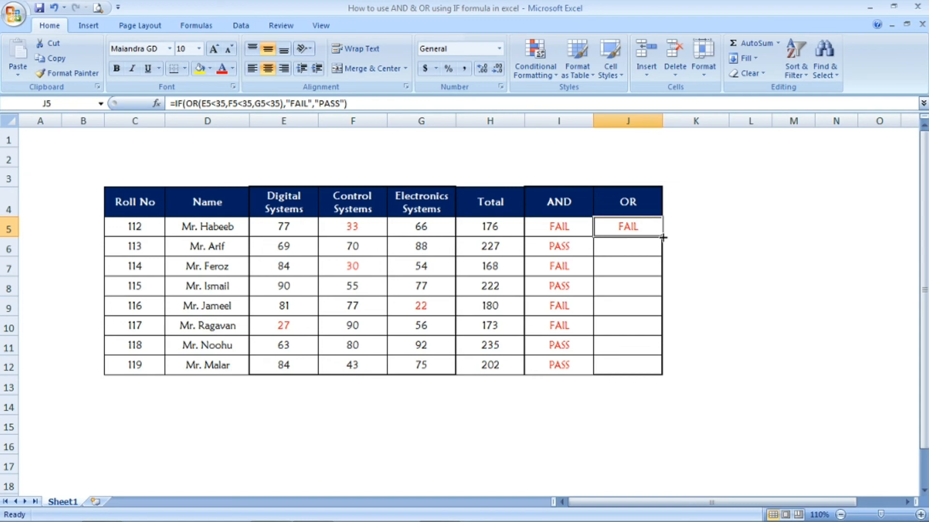
{"action": "double_click", "coordinate": [662, 237]}
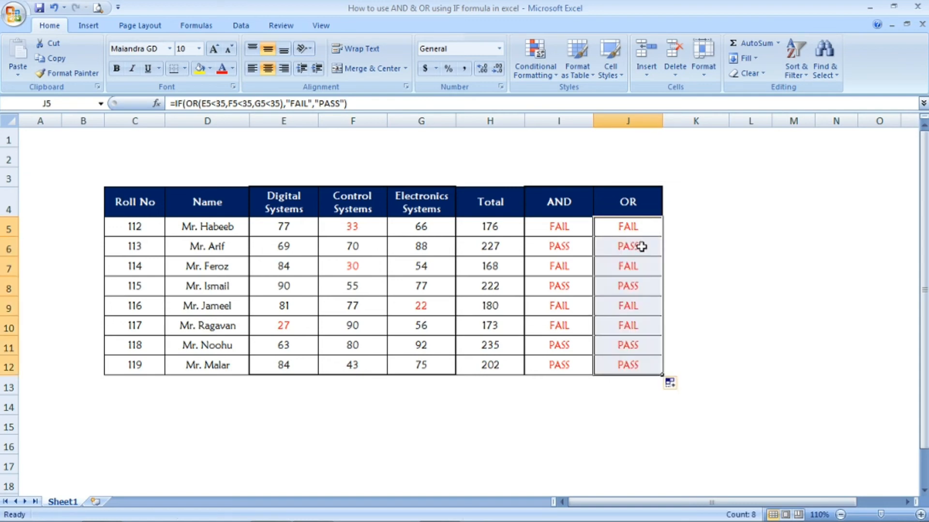
Review the OR results in J6:J8, comparing rows 7 and 8 with their AND results in column I
{"action": "left_click", "coordinate": [641, 246]}
{"action": "left_click", "coordinate": [643, 263]}
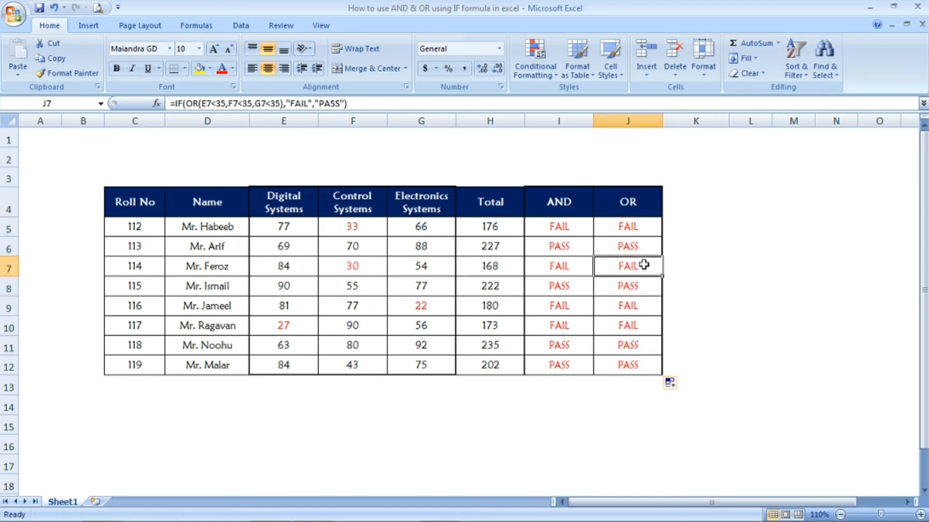
{"action": "left_click", "coordinate": [580, 262]}
{"action": "left_click", "coordinate": [623, 265]}
{"action": "left_click_drag", "start_coordinate": [628, 289], "coordinate": [559, 286]}
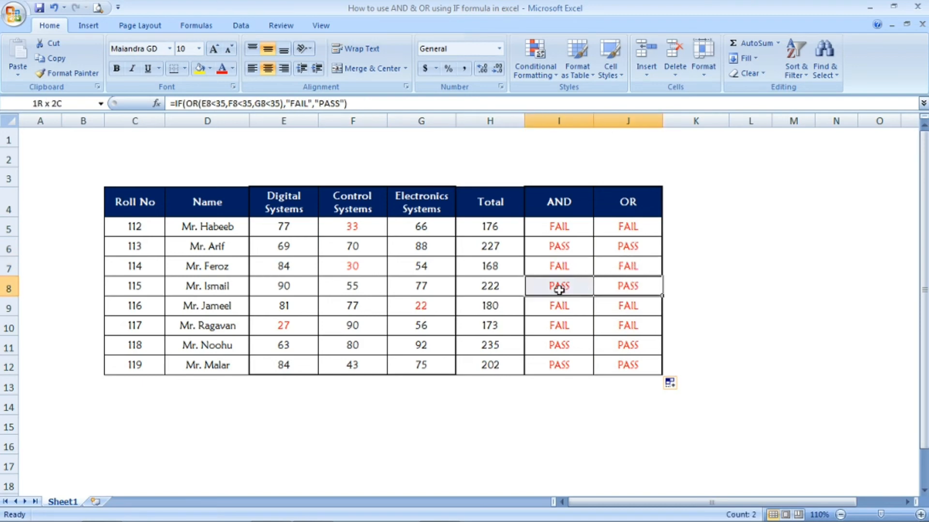
{"action": "left_click", "coordinate": [557, 289]}
Compare the AND and OR results in row 9, and check the red marks in G9 and E10 against J9 and J10
{"action": "left_click", "coordinate": [568, 300]}
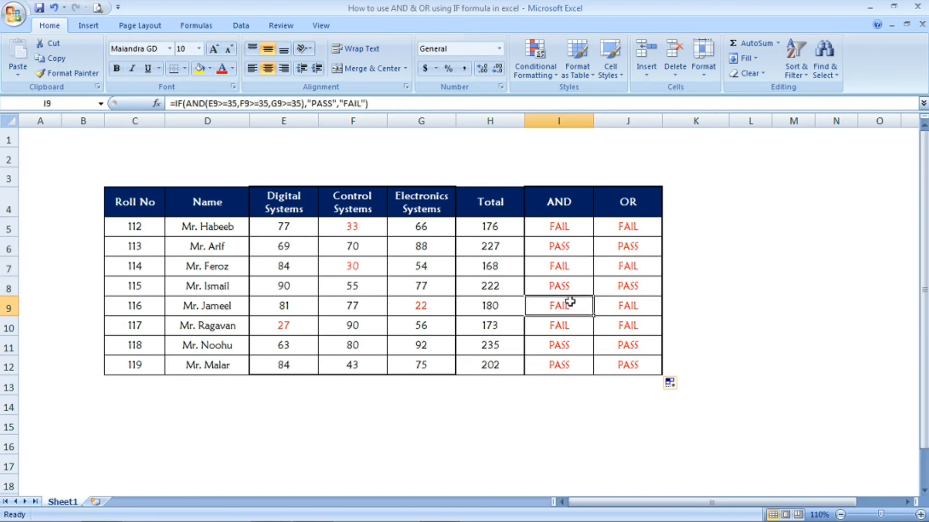
{"action": "left_click", "coordinate": [628, 308]}
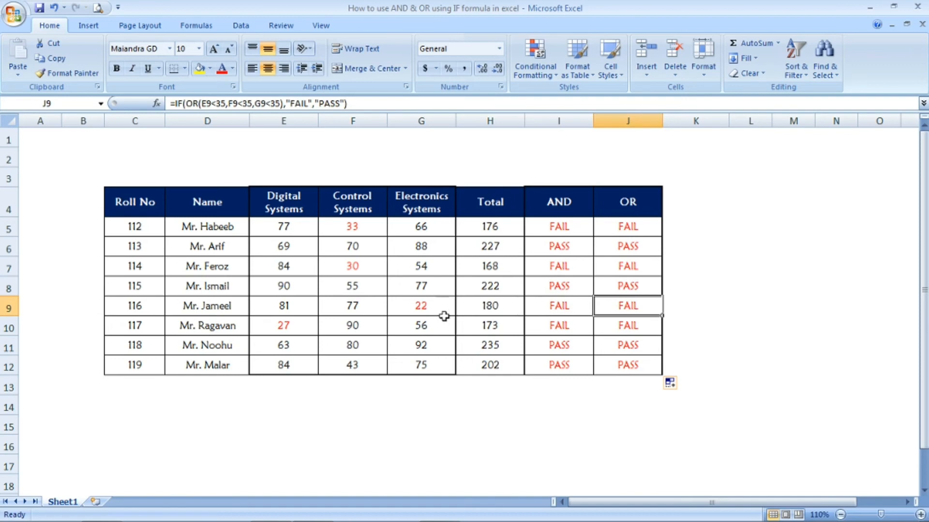
{"action": "left_click", "coordinate": [441, 310]}
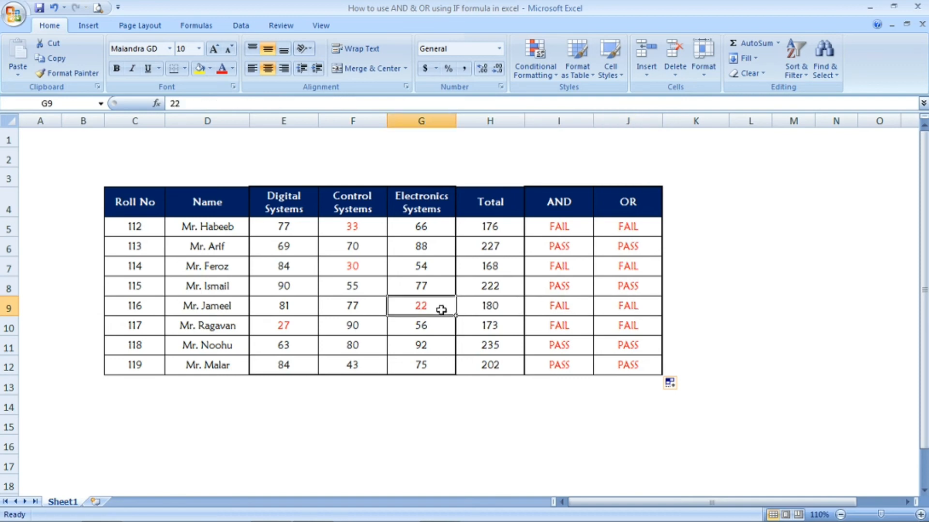
{"action": "left_click", "coordinate": [649, 304]}
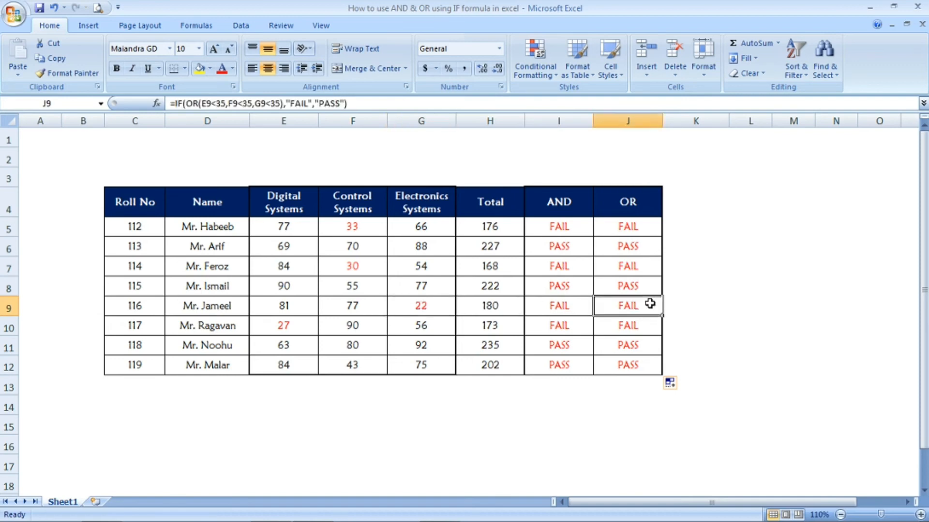
{"action": "left_click", "coordinate": [647, 326]}
{"action": "left_click", "coordinate": [293, 327]}
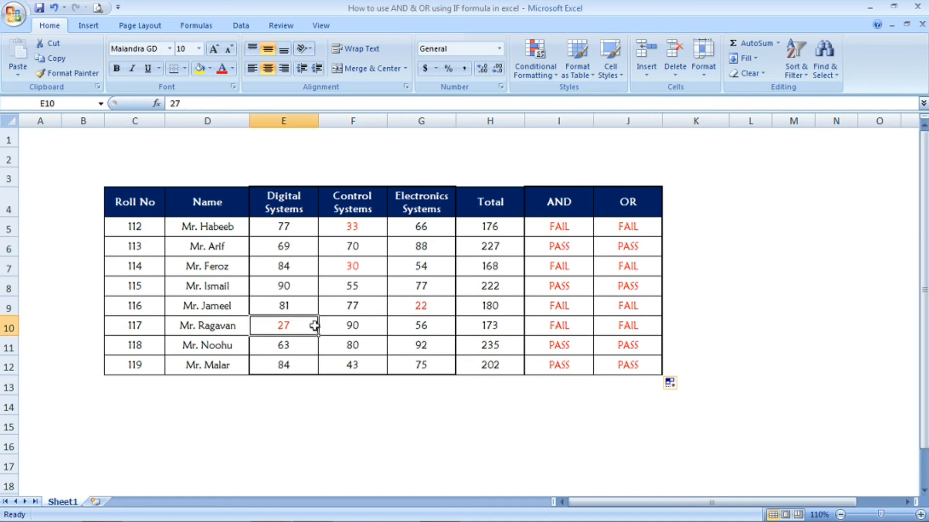
{"action": "left_click", "coordinate": [645, 327]}
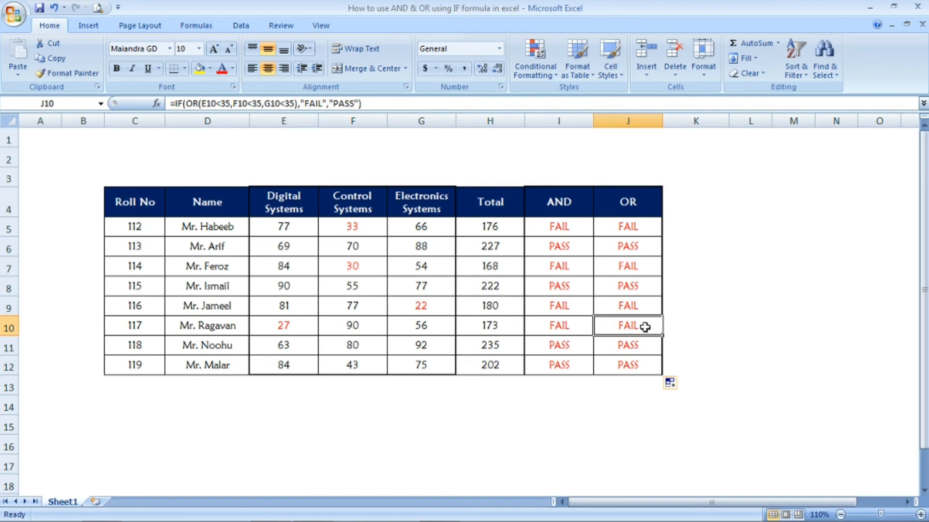
Compare the three subject marks in E11:G11 with the OR result in J11
{"action": "left_click", "coordinate": [641, 345]}
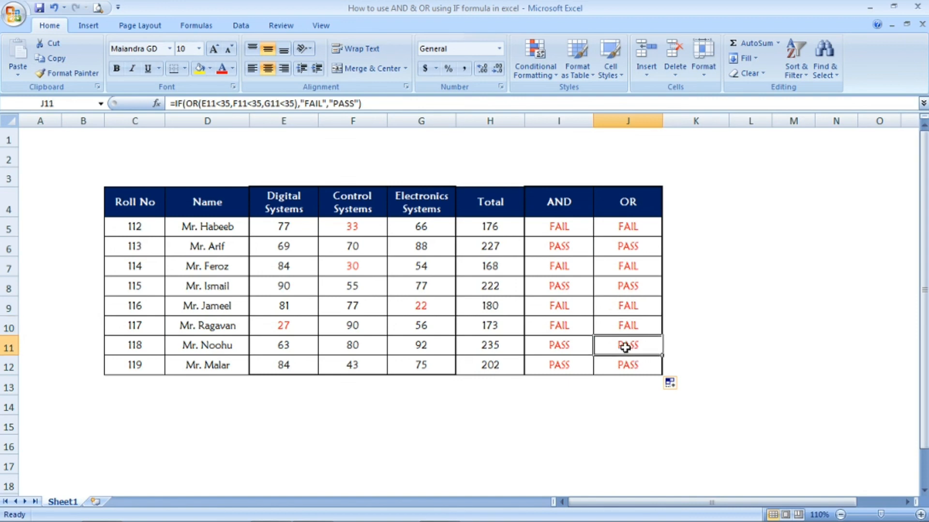
{"action": "left_click", "coordinate": [347, 347]}
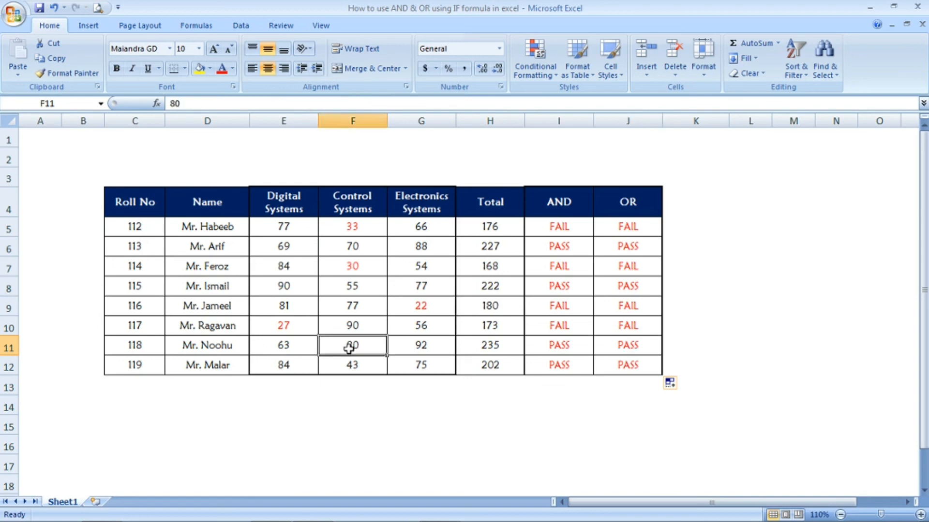
{"action": "left_click", "coordinate": [432, 346]}
{"action": "left_click", "coordinate": [311, 349]}
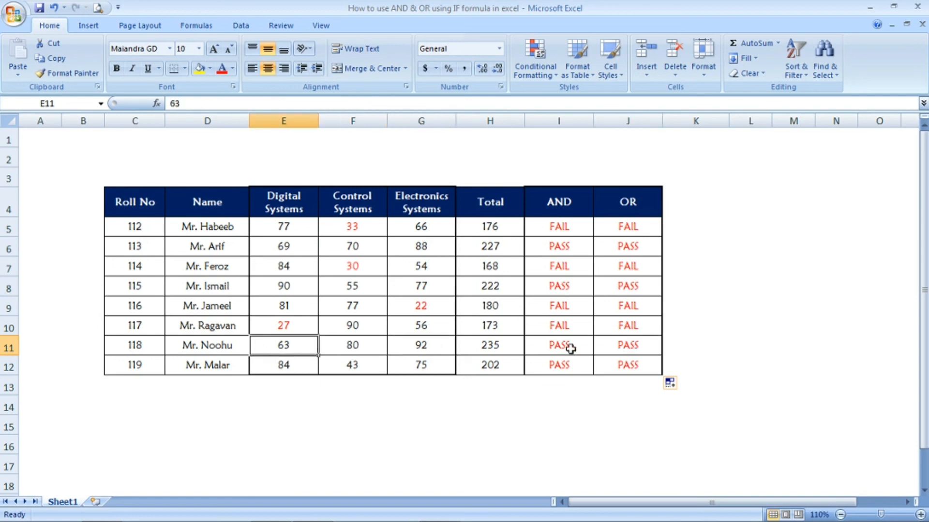
{"action": "left_click", "coordinate": [634, 345]}
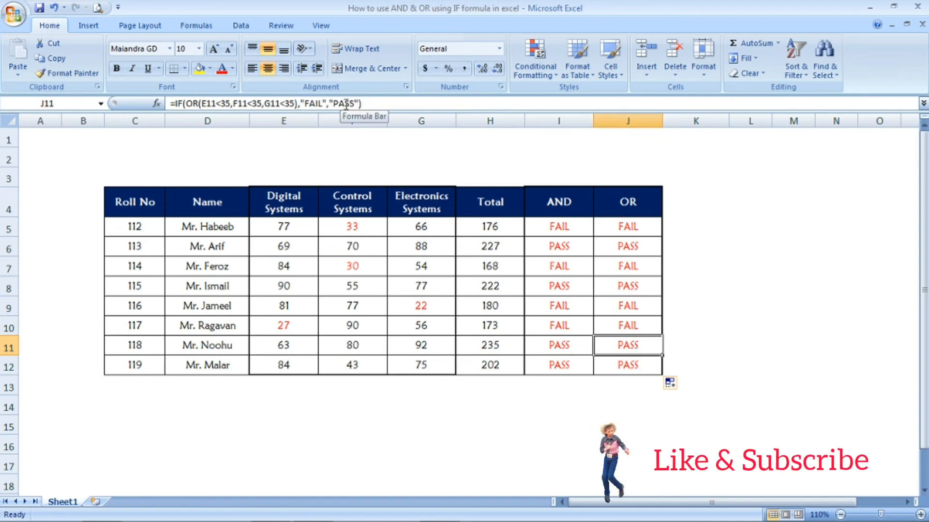
Review the OR result in J12, the AND and OR column headers, and the AND results in I7 and I6
{"action": "left_click", "coordinate": [639, 360]}
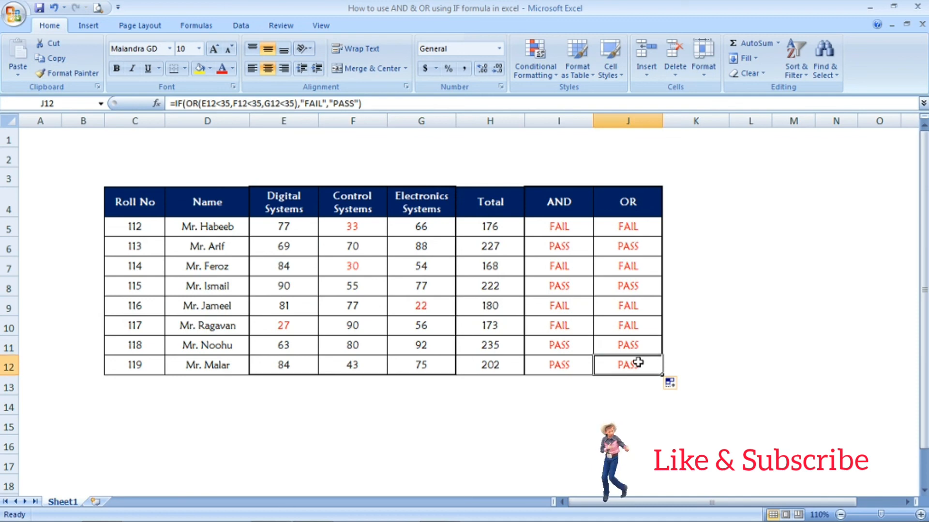
{"action": "left_click", "coordinate": [565, 259]}
{"action": "left_click", "coordinate": [564, 205]}
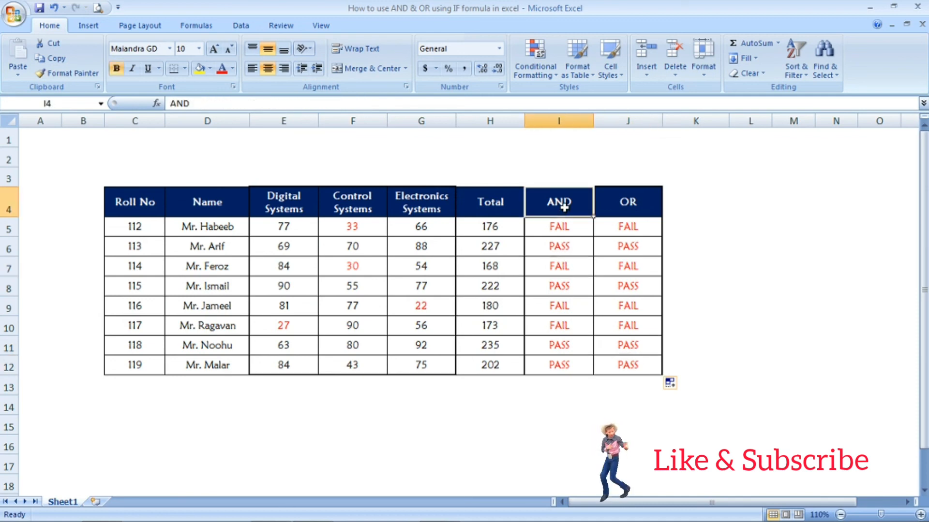
{"action": "left_click", "coordinate": [624, 202]}
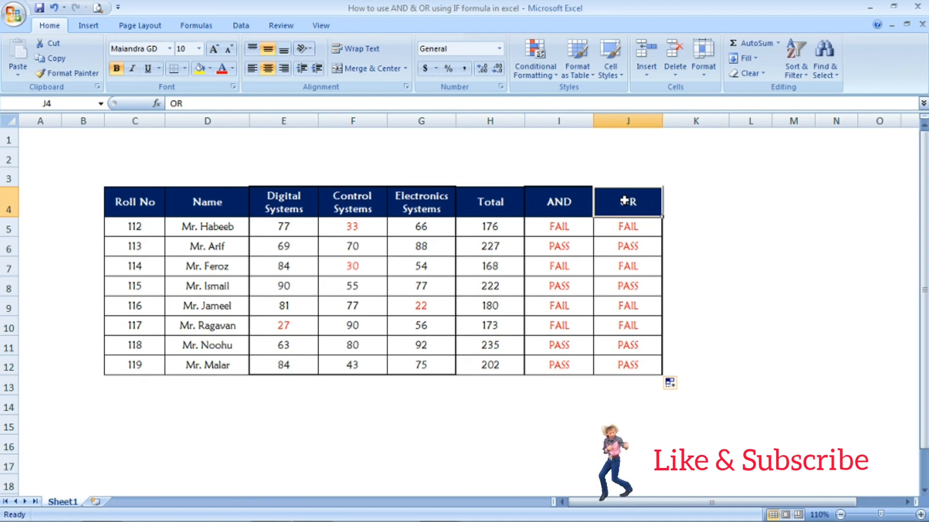
{"action": "left_click", "coordinate": [585, 251]}
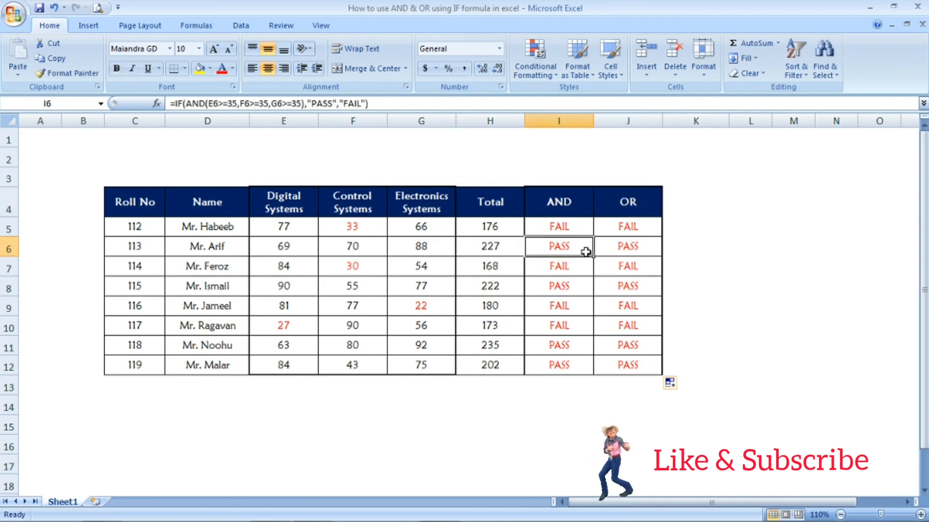